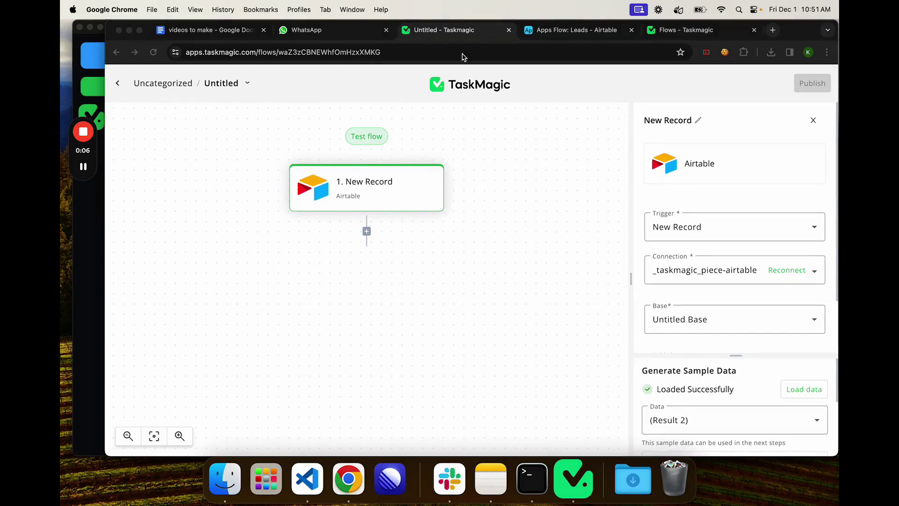
Step: Check the Airtable Leads table, then browse the steps that can follow New Record
{"action": "left_click", "coordinate": [567, 31]}
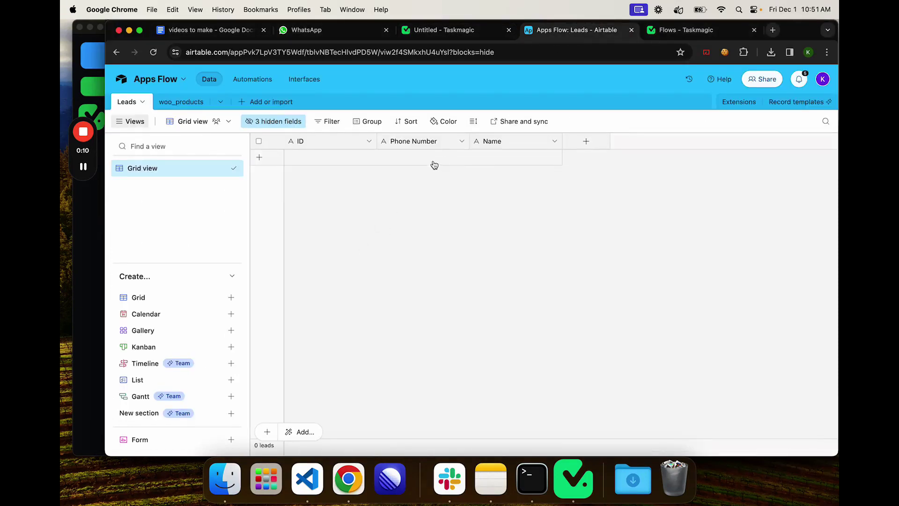
{"action": "left_click", "coordinate": [468, 31]}
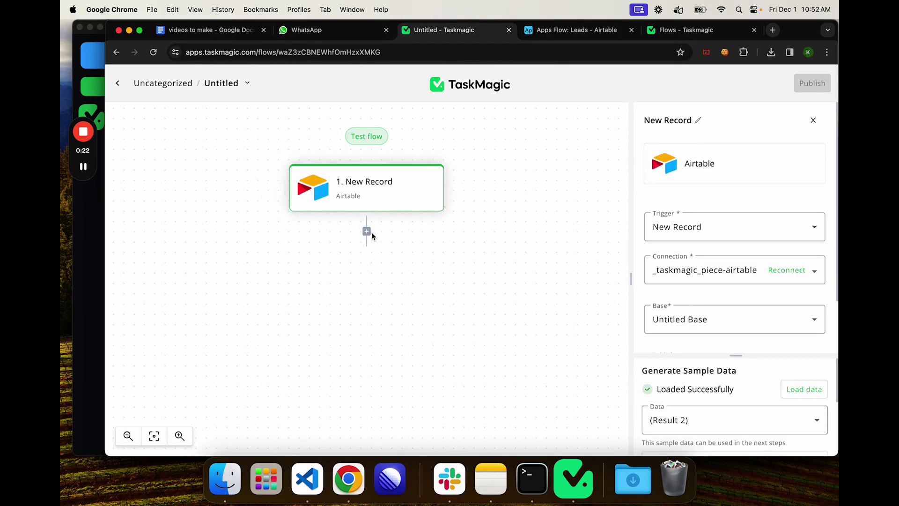
{"action": "left_click", "coordinate": [366, 231]}
{"action": "scroll", "coordinate": [679, 310], "scroll_direction": "down", "scroll_amount": 10}
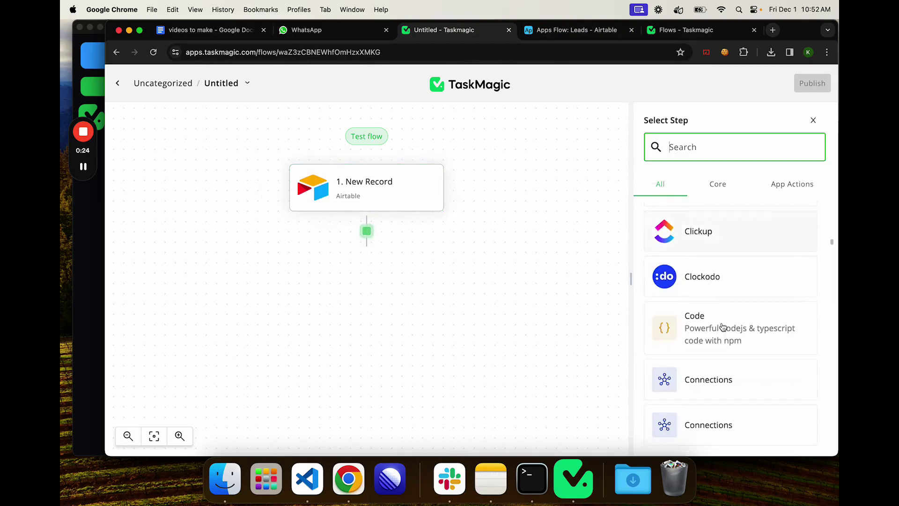
{"action": "scroll", "coordinate": [705, 275], "scroll_direction": "up", "scroll_amount": 10}
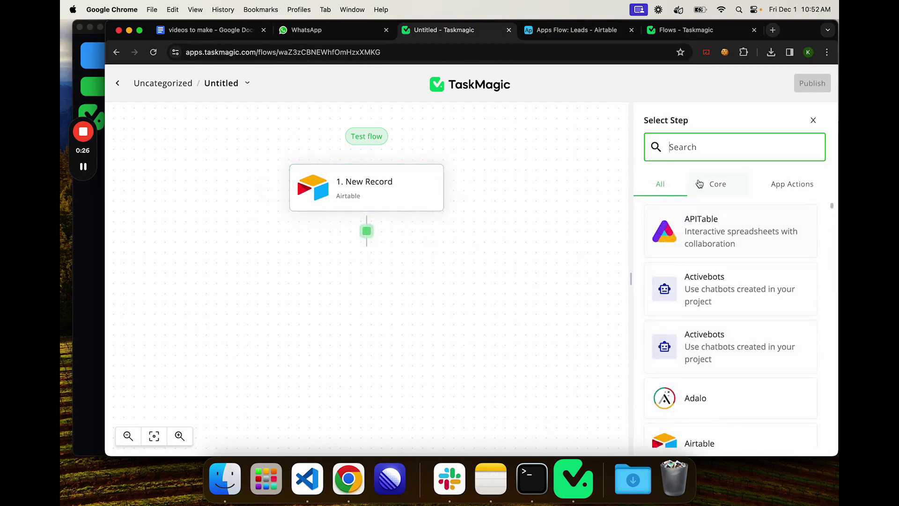
{"action": "left_click", "coordinate": [813, 120]}
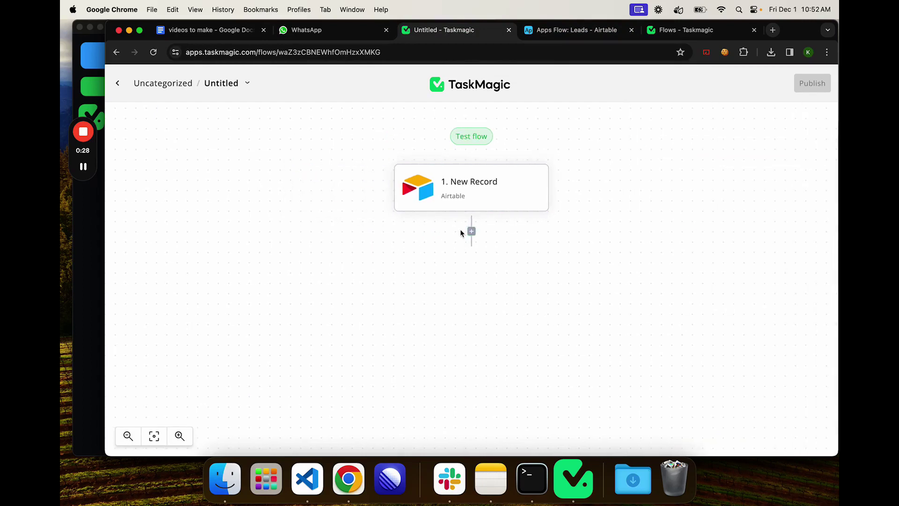
Step: Reopen the step list after New Record, check the desktop app's automations, then view Leads
{"action": "left_click", "coordinate": [471, 231]}
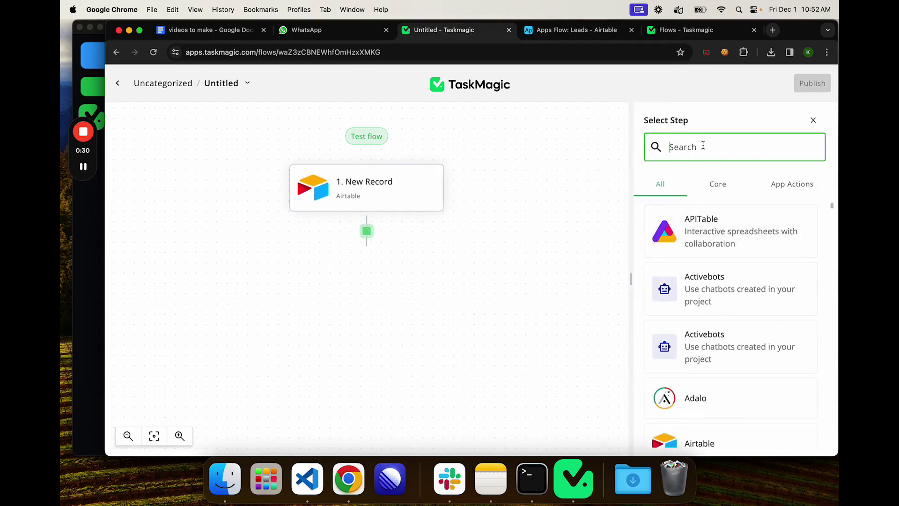
{"action": "left_click", "coordinate": [573, 478]}
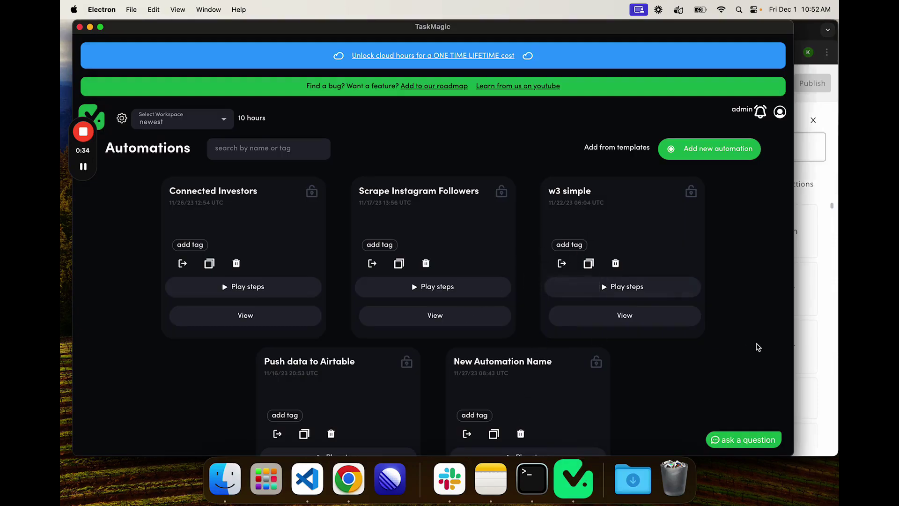
{"action": "left_click", "coordinate": [818, 331]}
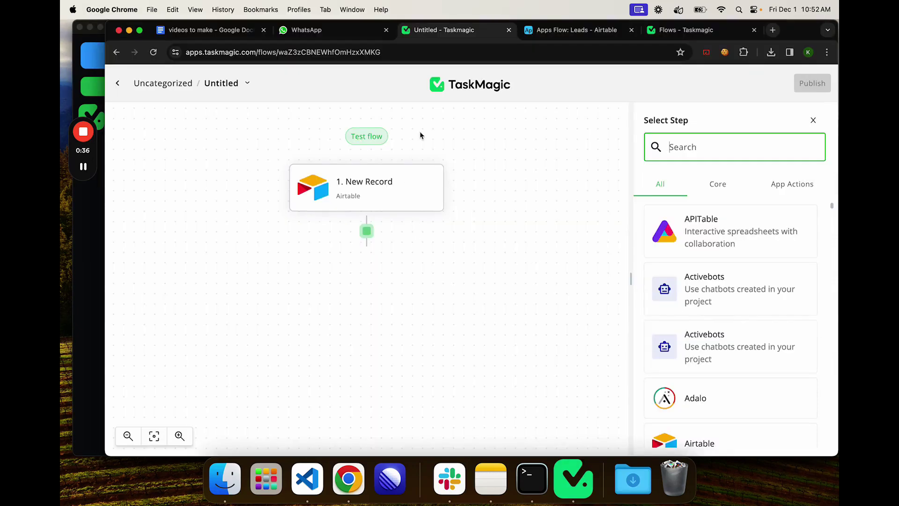
{"action": "left_click", "coordinate": [562, 29]}
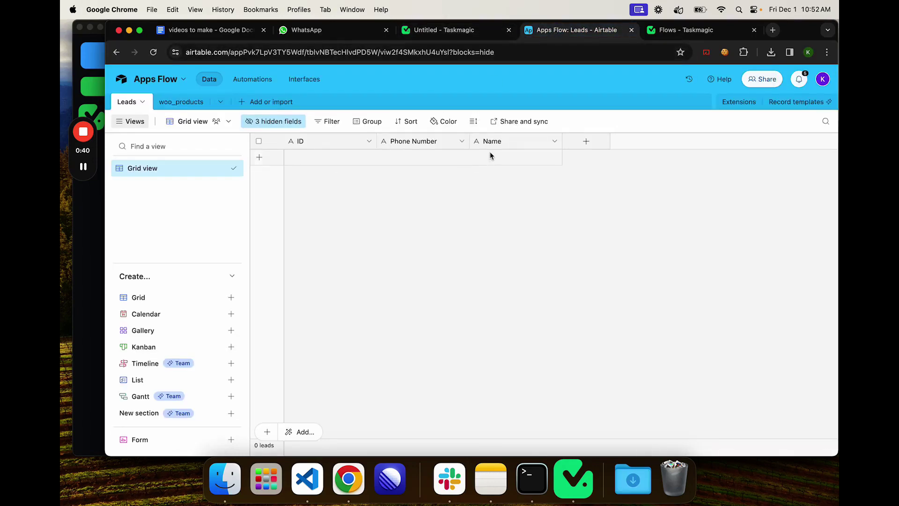
Step: Add a lead named Random and copy the contact's phone number from WhatsApp contact info
{"action": "left_click", "coordinate": [487, 152]}
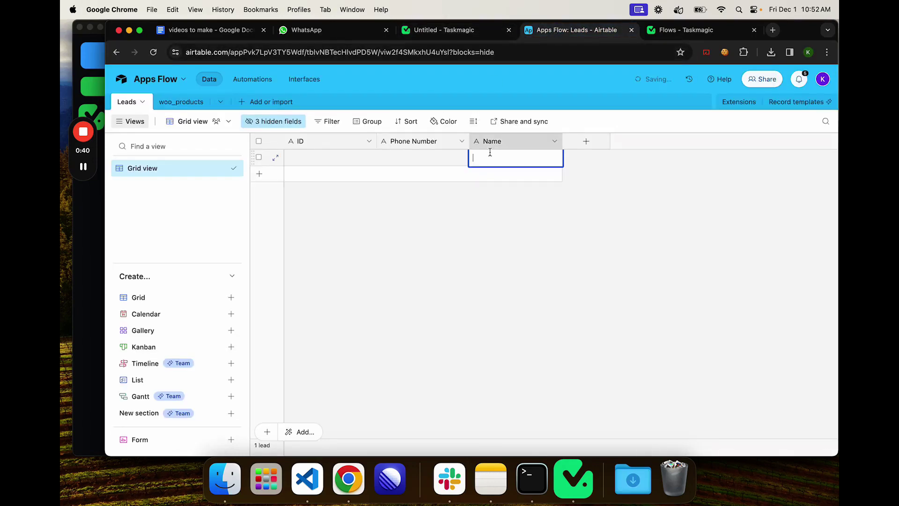
{"action": "left_click", "coordinate": [426, 153]}
{"action": "left_click", "coordinate": [307, 29]}
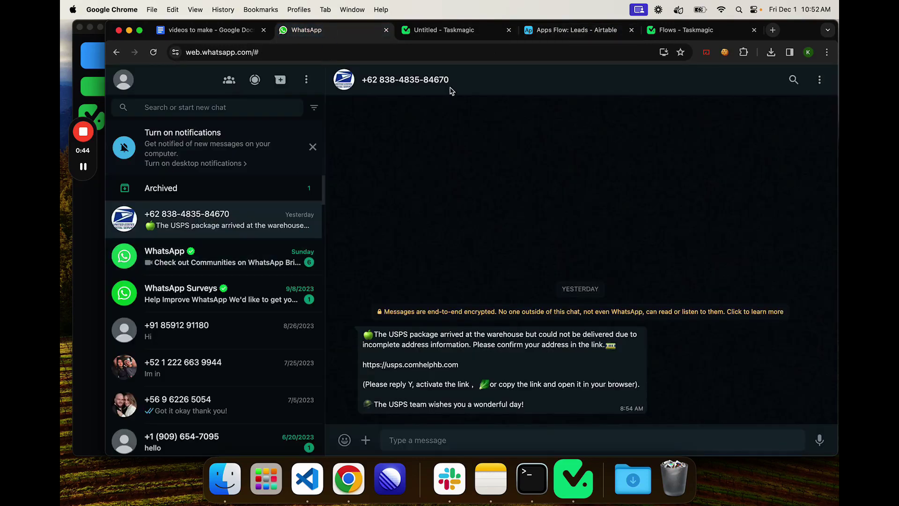
{"action": "right_click", "coordinate": [445, 85]}
{"action": "left_click", "coordinate": [423, 97]}
{"action": "left_click", "coordinate": [366, 84]}
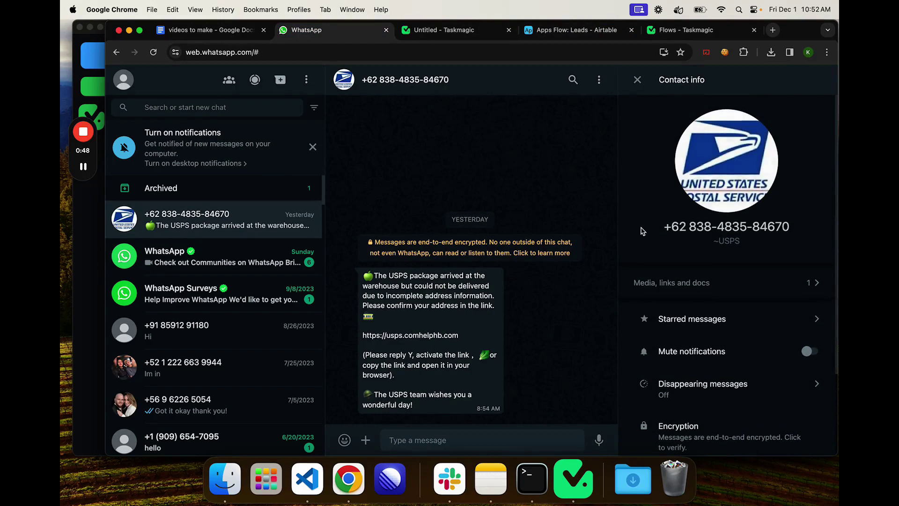
{"action": "right_click", "coordinate": [707, 226]}
{"action": "triple_click", "coordinate": [707, 226]}
{"action": "key", "text": "super+c"}
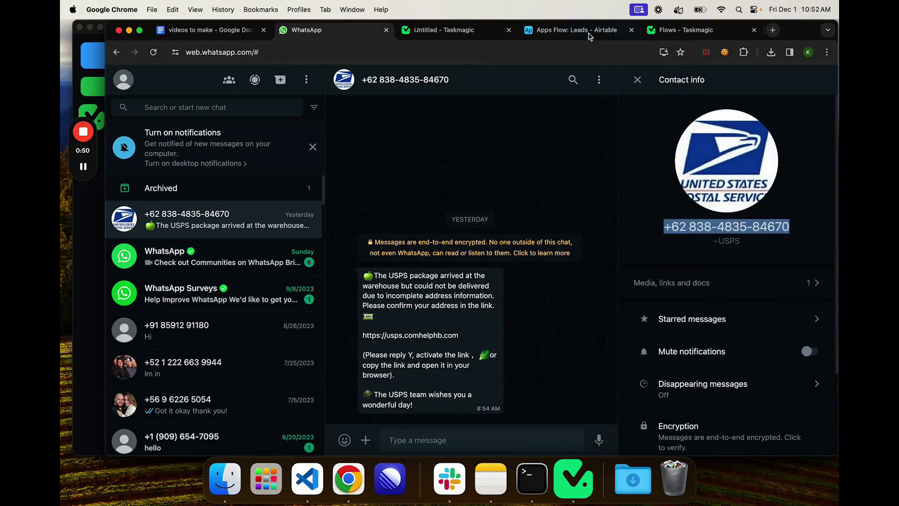
Step: Paste the copied phone number into the Random lead's Phone Number field
{"action": "left_click", "coordinate": [679, 34]}
{"action": "left_click", "coordinate": [494, 29]}
{"action": "left_click", "coordinate": [530, 32]}
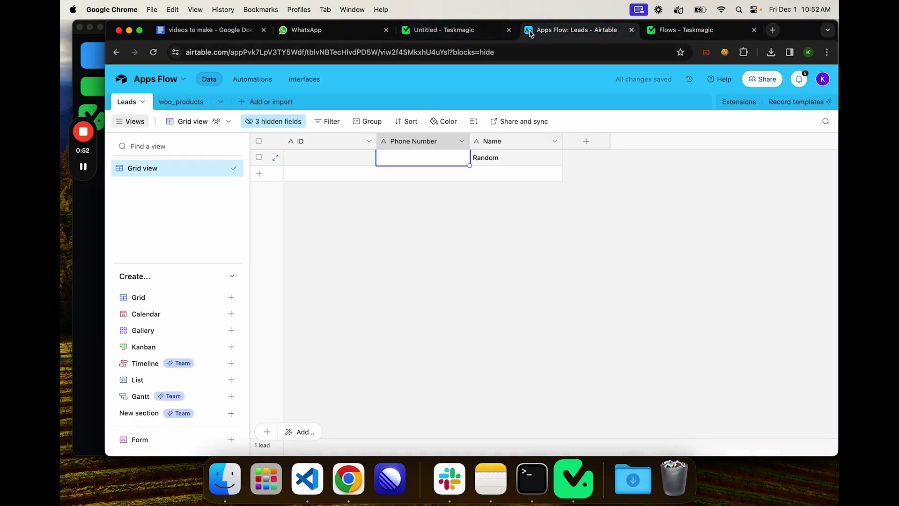
{"action": "key", "text": "super+v"}
{"action": "left_click", "coordinate": [406, 190]}
{"action": "left_click", "coordinate": [452, 159]}
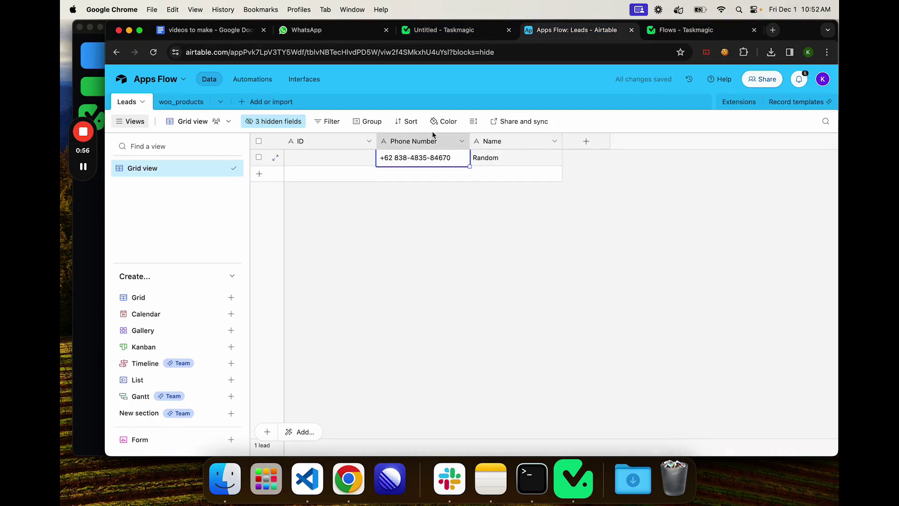
{"action": "left_click", "coordinate": [328, 31]}
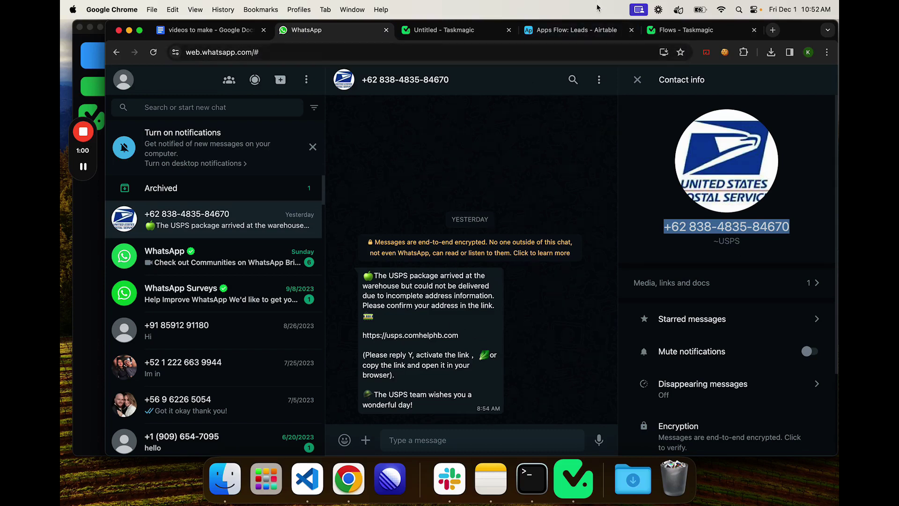
{"action": "left_click", "coordinate": [582, 30]}
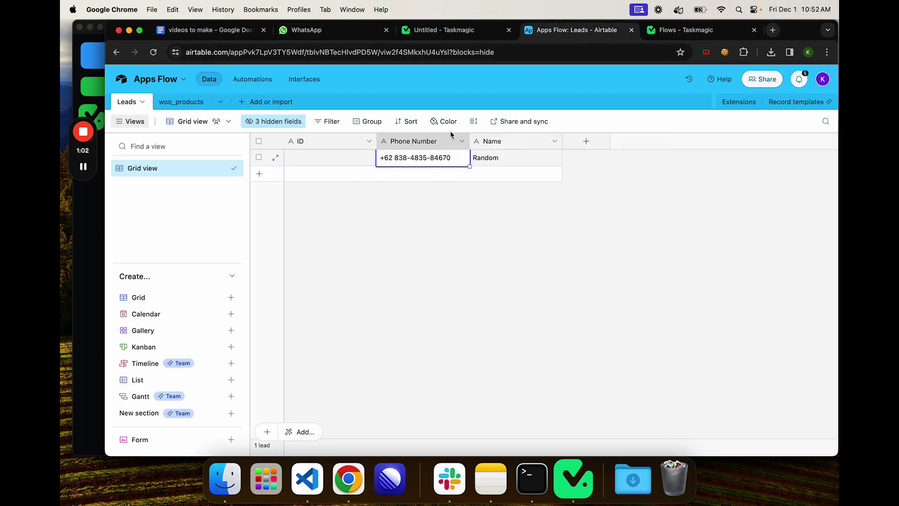
Step: Choose + New Connection in the New Record trigger's Connection dropdown, then go to Airtable
{"action": "left_click", "coordinate": [424, 30]}
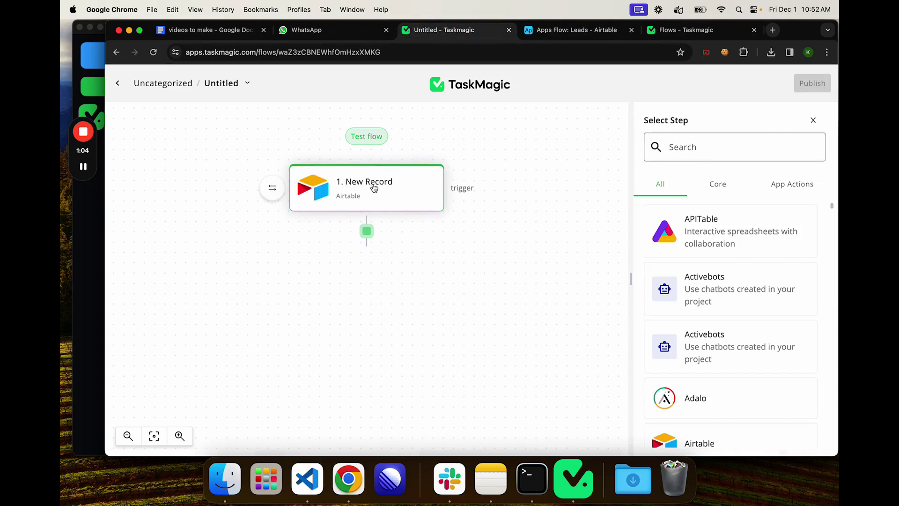
{"action": "left_click", "coordinate": [374, 188]}
{"action": "left_click", "coordinate": [716, 267]}
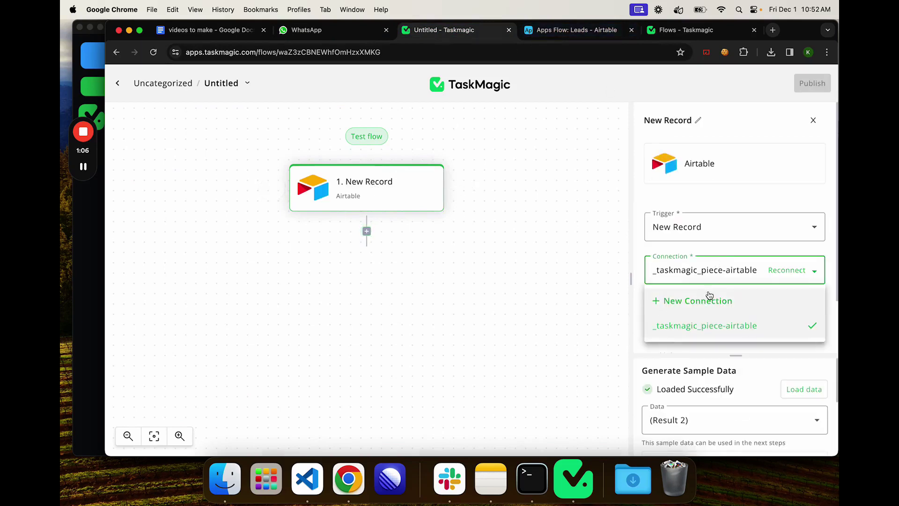
{"action": "left_click", "coordinate": [709, 300]}
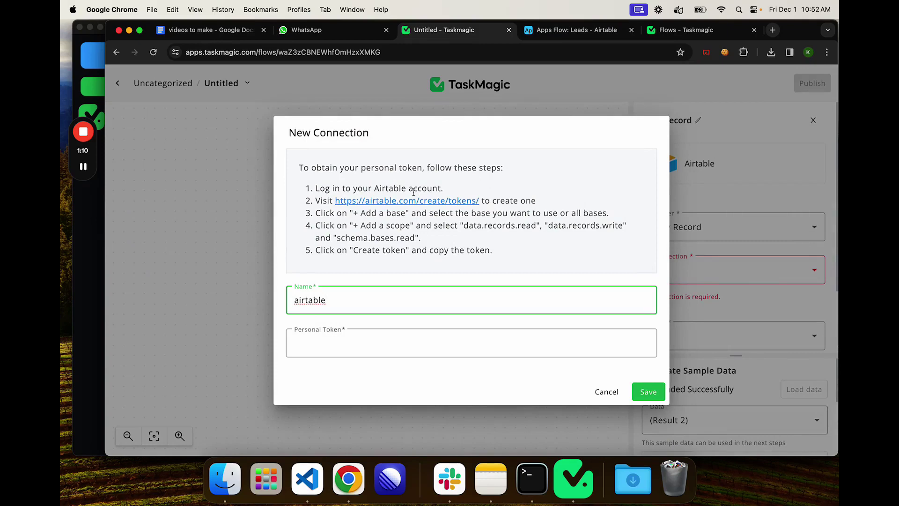
{"action": "left_click", "coordinate": [576, 30]}
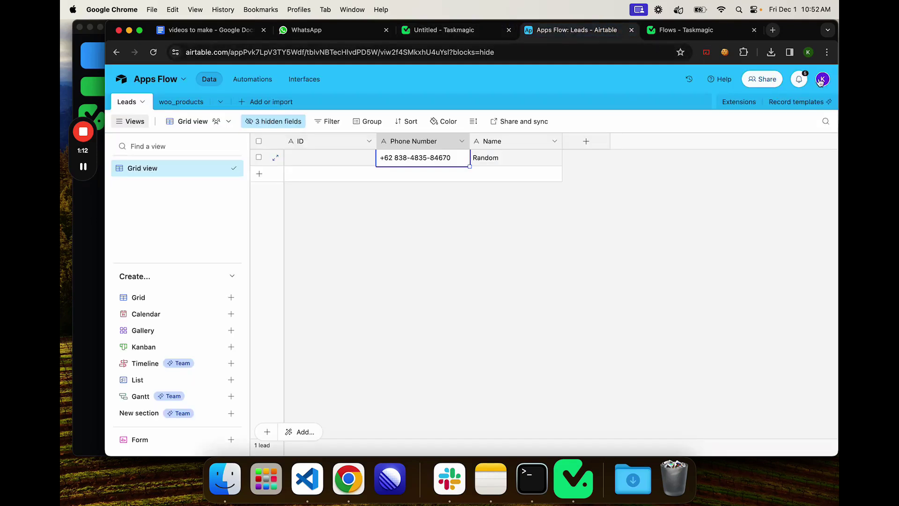
Step: Start a new personal access token with data.records:read, data.records:write and schema.bases:read scopes
{"action": "left_click", "coordinate": [821, 80]}
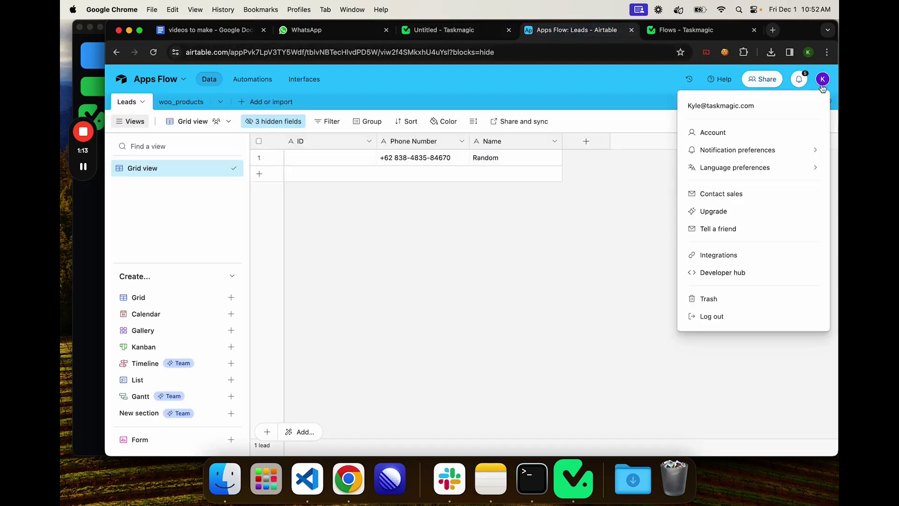
{"action": "left_click", "coordinate": [723, 273]}
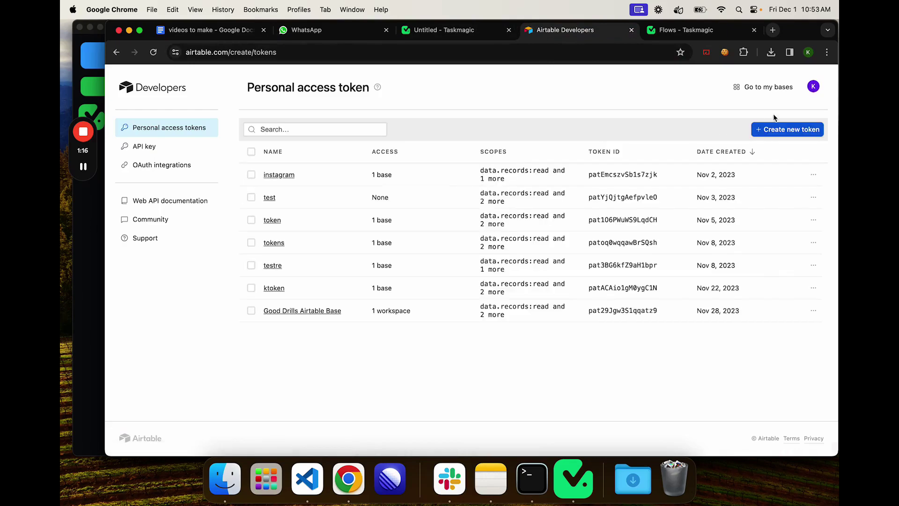
{"action": "left_click", "coordinate": [781, 130]}
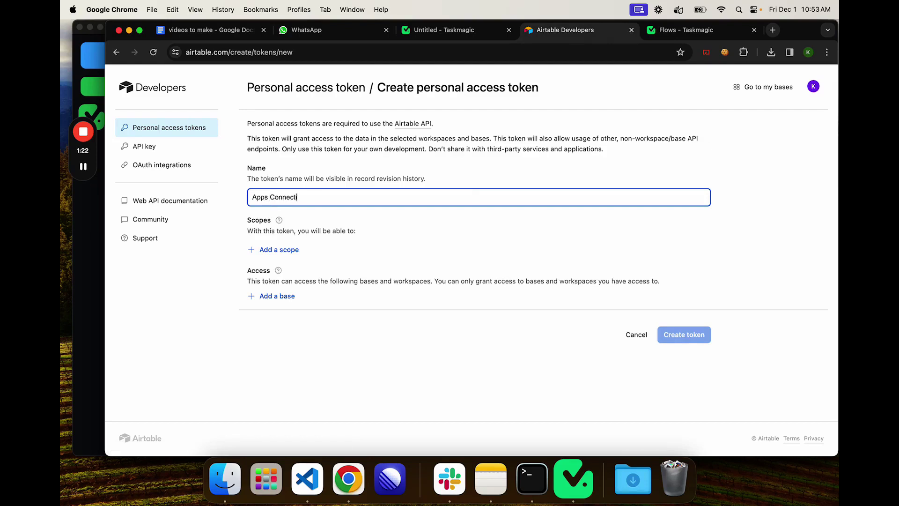
{"action": "left_click", "coordinate": [276, 251]}
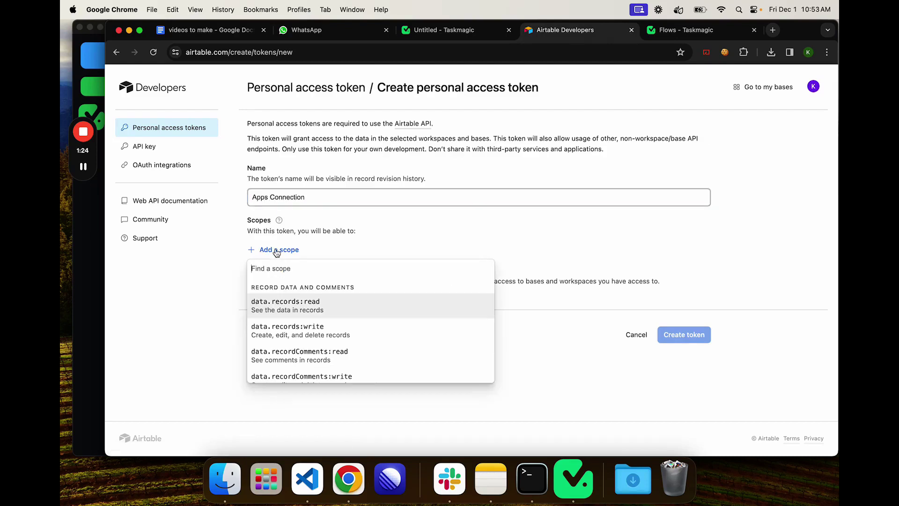
{"action": "left_click", "coordinate": [306, 311]}
{"action": "left_click", "coordinate": [285, 273]}
{"action": "left_click", "coordinate": [304, 325]}
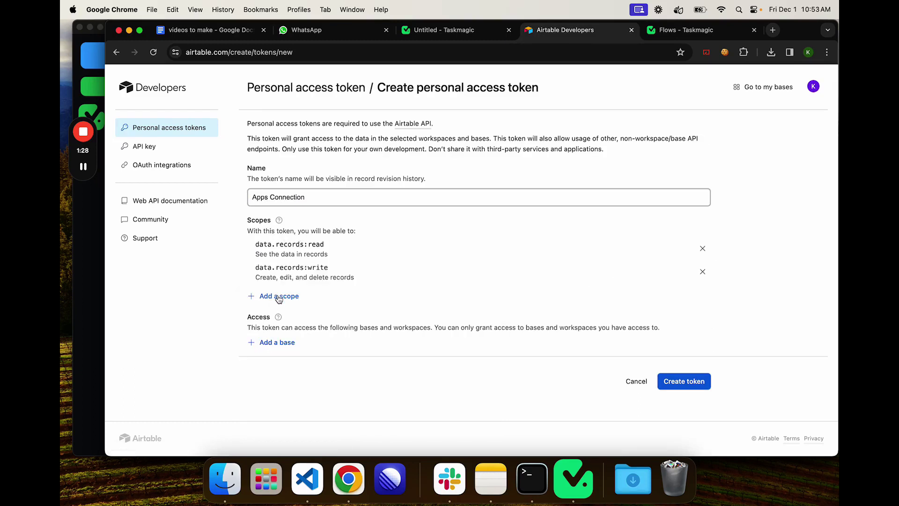
{"action": "left_click", "coordinate": [279, 297]}
{"action": "scroll", "coordinate": [321, 328], "scroll_direction": "down", "scroll_amount": 2}
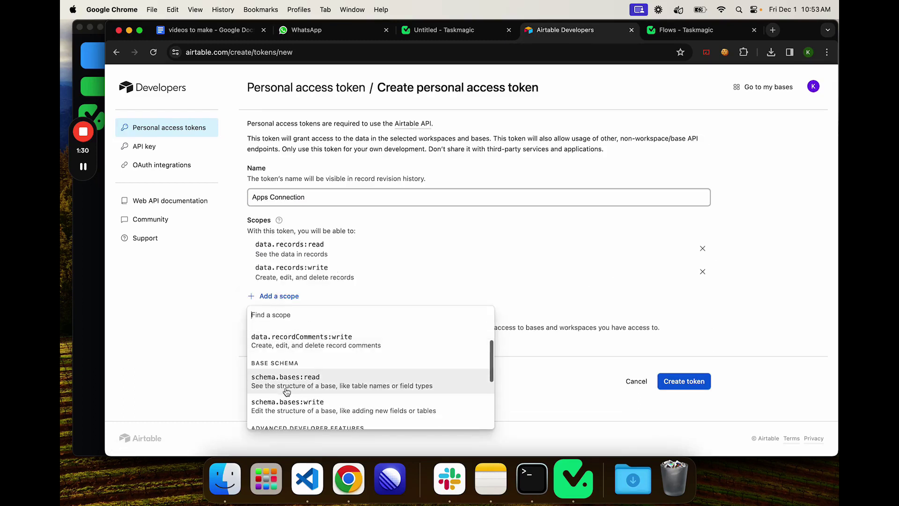
{"action": "left_click", "coordinate": [307, 384]}
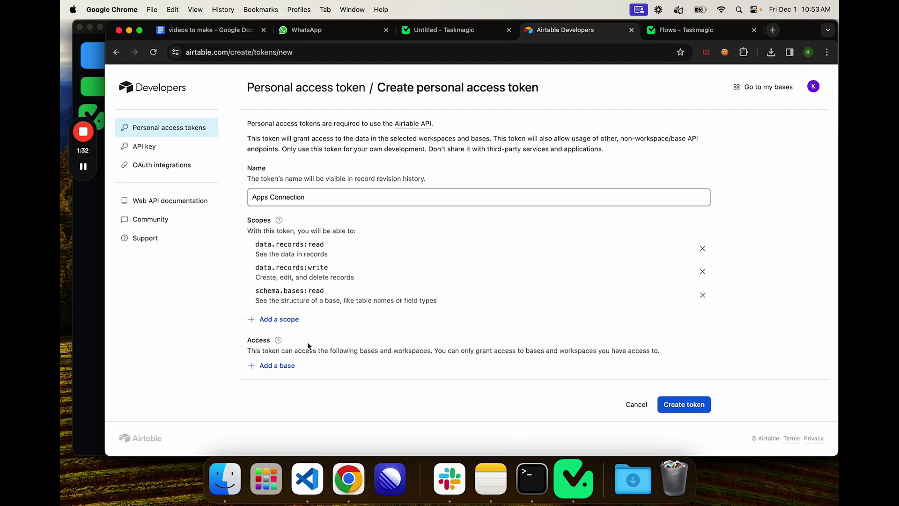
{"action": "left_click_drag", "start_coordinate": [326, 290], "coordinate": [255, 243]}
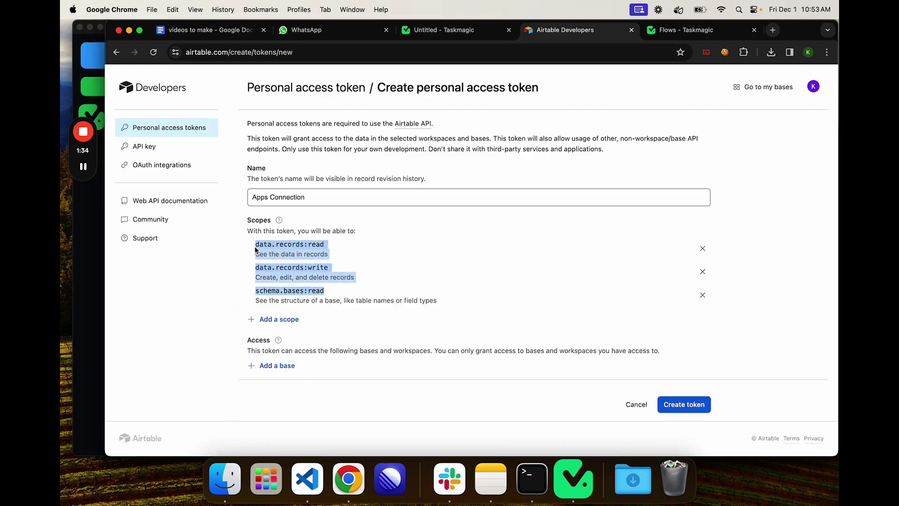
{"action": "scroll", "coordinate": [271, 300], "scroll_direction": "down", "scroll_amount": 1}
Step: Give the token access to the Apps Flow base
{"action": "left_click", "coordinate": [285, 350]}
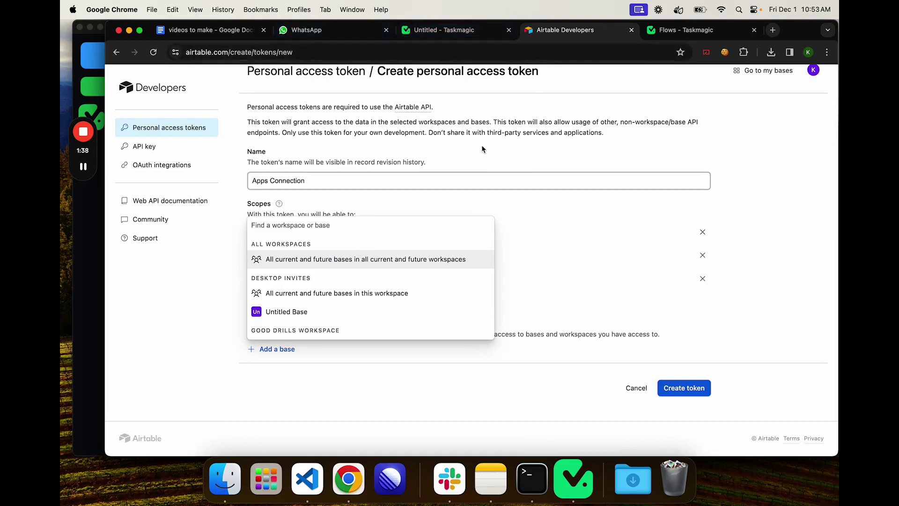
{"action": "scroll", "coordinate": [321, 288], "scroll_direction": "down", "scroll_amount": 10}
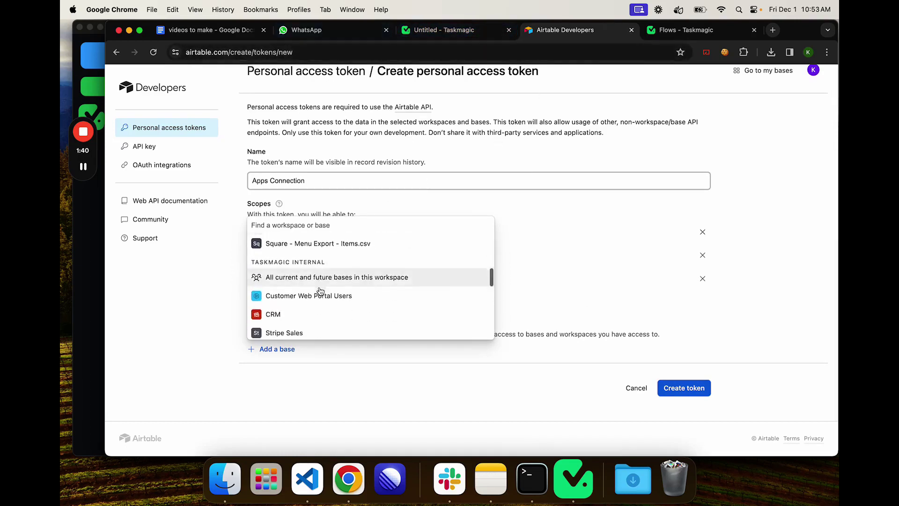
{"action": "scroll", "coordinate": [320, 290], "scroll_direction": "down", "scroll_amount": 7}
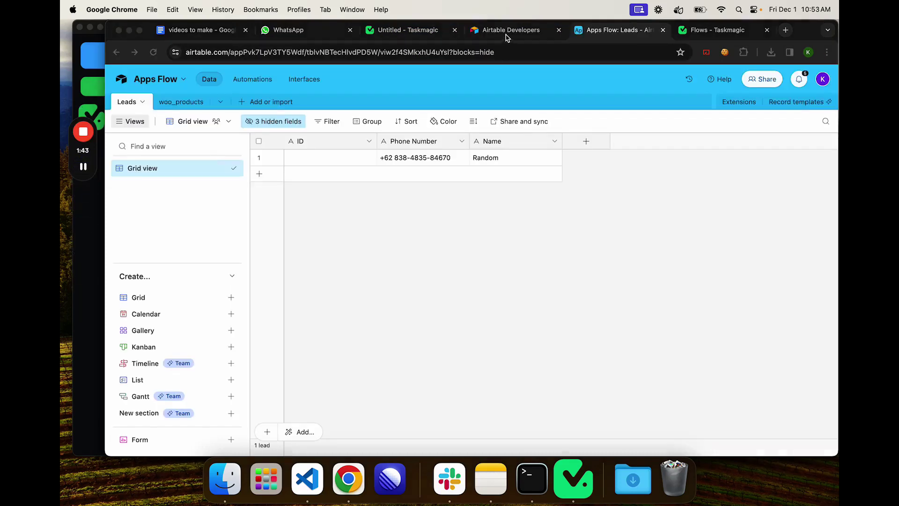
{"action": "left_click", "coordinate": [508, 31]}
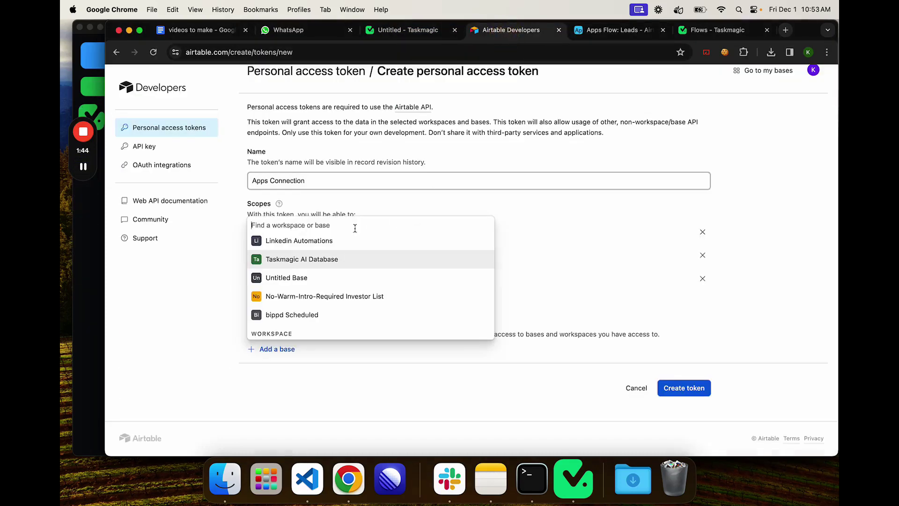
{"action": "type", "text": "apps"}
{"action": "left_click", "coordinate": [304, 333]}
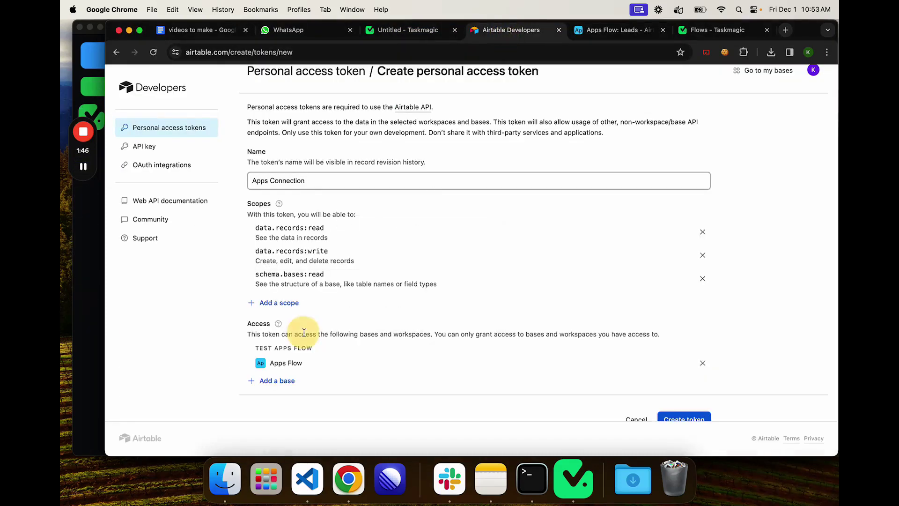
{"action": "left_click", "coordinate": [608, 29]}
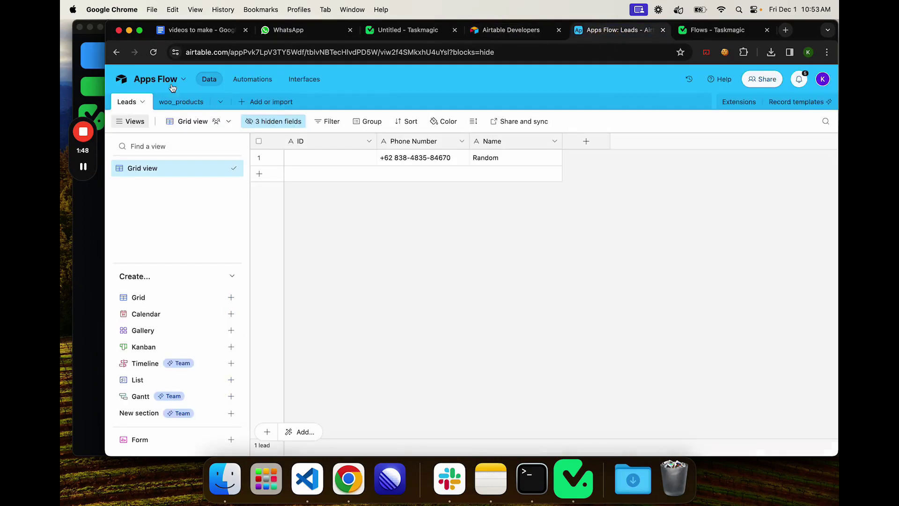
{"action": "left_click", "coordinate": [157, 80]}
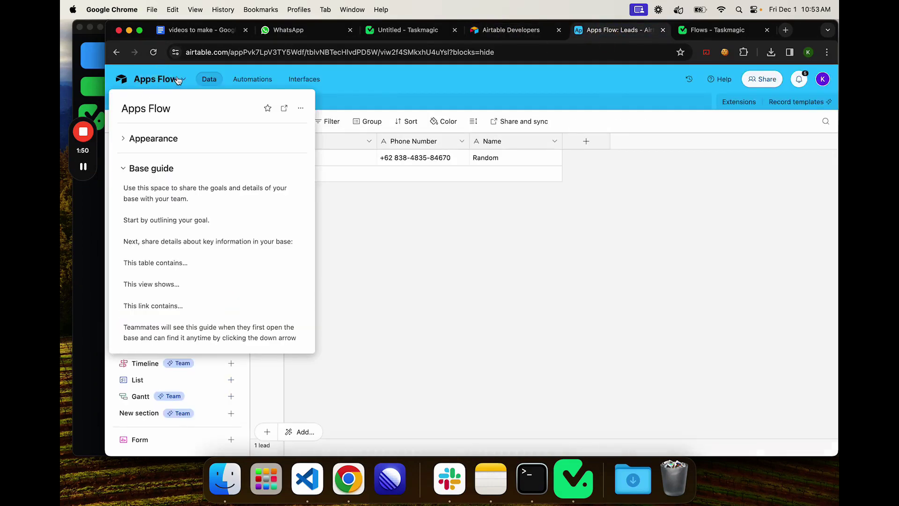
{"action": "left_click", "coordinate": [179, 78]}
{"action": "left_click", "coordinate": [179, 79]}
{"action": "left_click", "coordinate": [184, 80]}
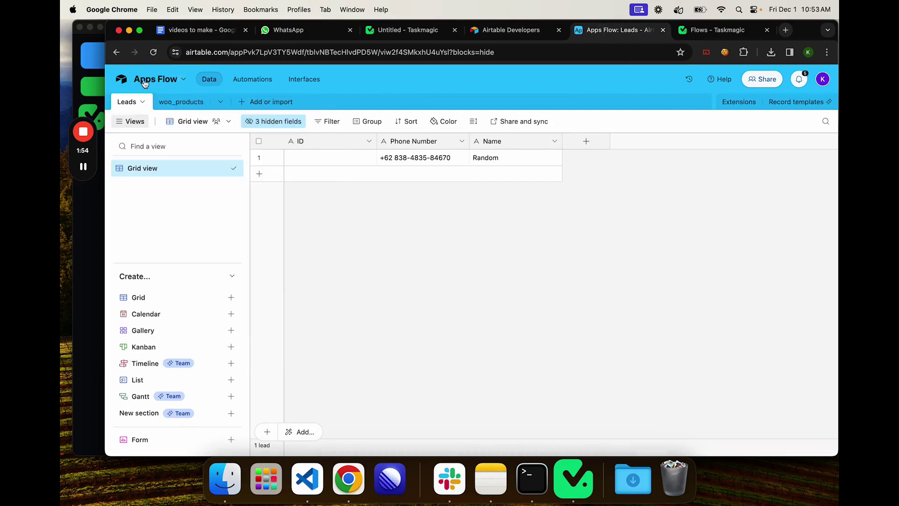
Step: Create the Apps Connection token and copy it
{"action": "left_click", "coordinate": [503, 30]}
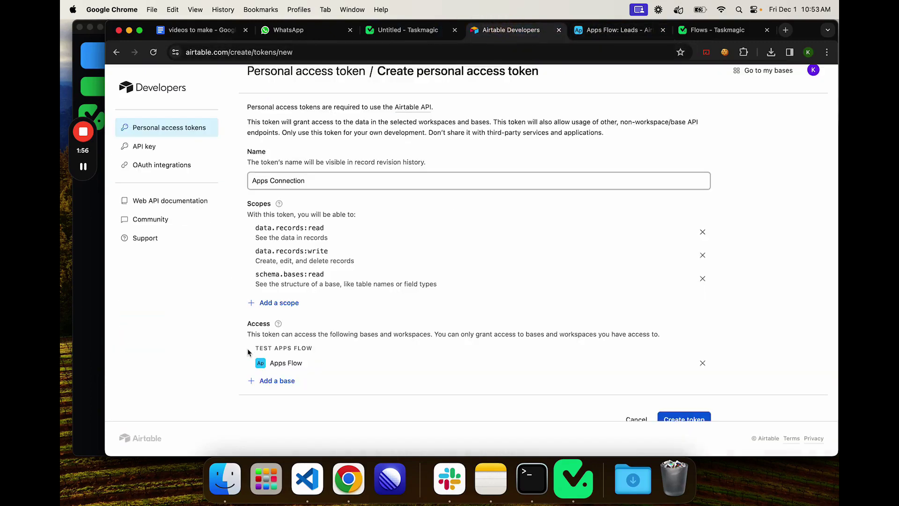
{"action": "scroll", "coordinate": [280, 353], "scroll_direction": "down", "scroll_amount": 1}
{"action": "left_click_drag", "start_coordinate": [303, 331], "coordinate": [269, 332]}
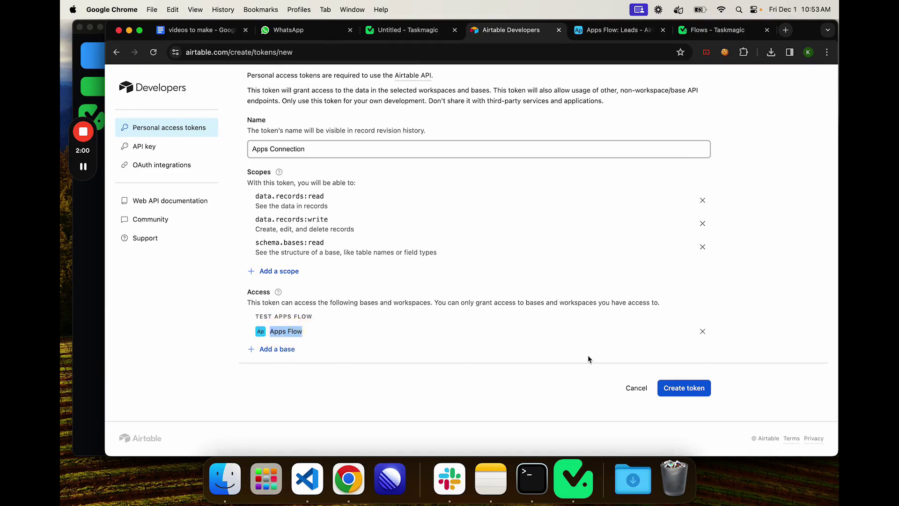
{"action": "left_click", "coordinate": [694, 395]}
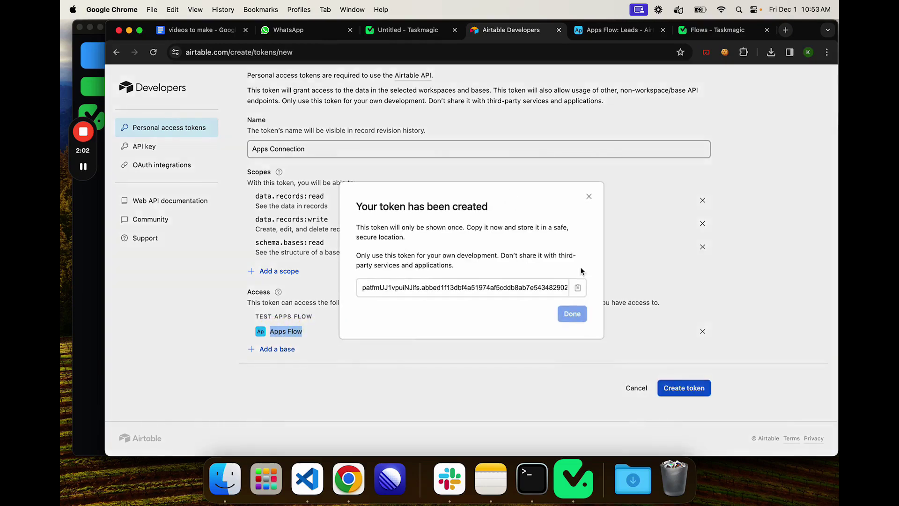
{"action": "left_click", "coordinate": [577, 287]}
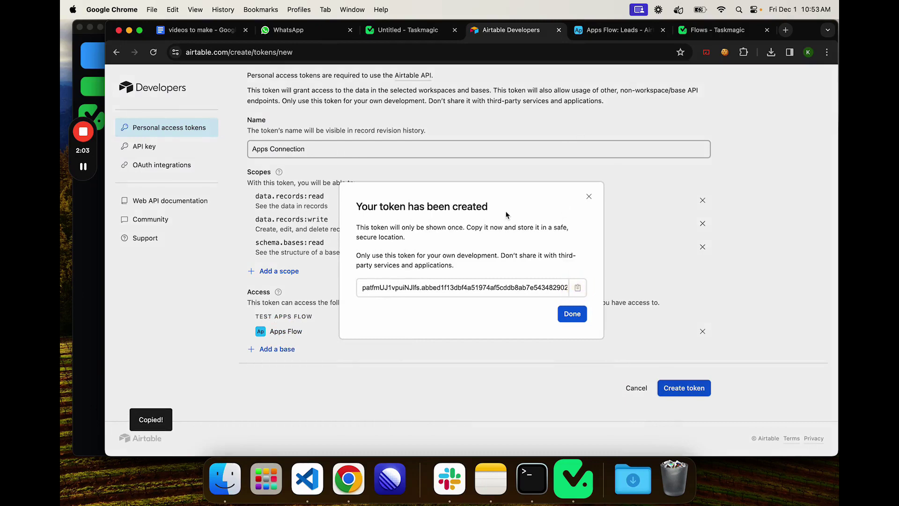
Step: Save a new Airtable connection named 'newest' using the pasted personal access token
{"action": "left_click", "coordinate": [407, 29]}
{"action": "left_click", "coordinate": [335, 296]}
{"action": "key", "text": "super+a"}
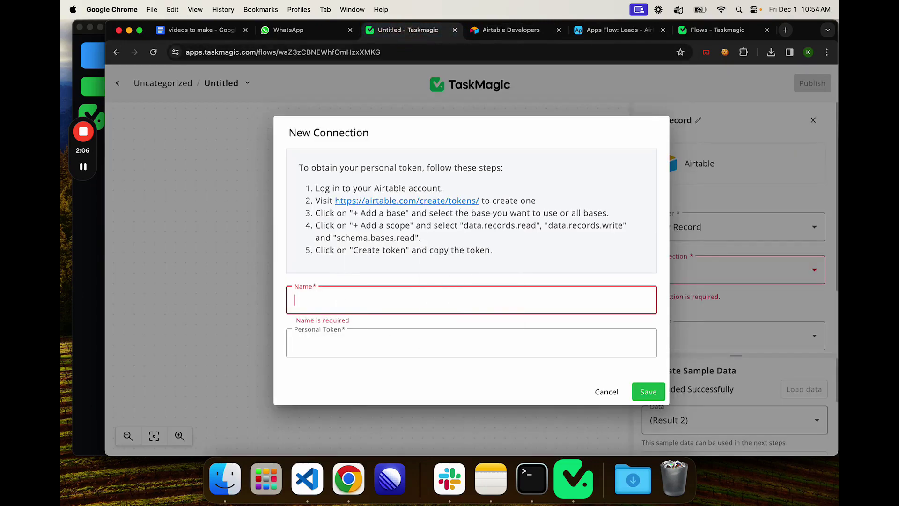
{"action": "type", "text": "newest"}
{"action": "left_click", "coordinate": [360, 333]}
{"action": "key", "text": "super+v"}
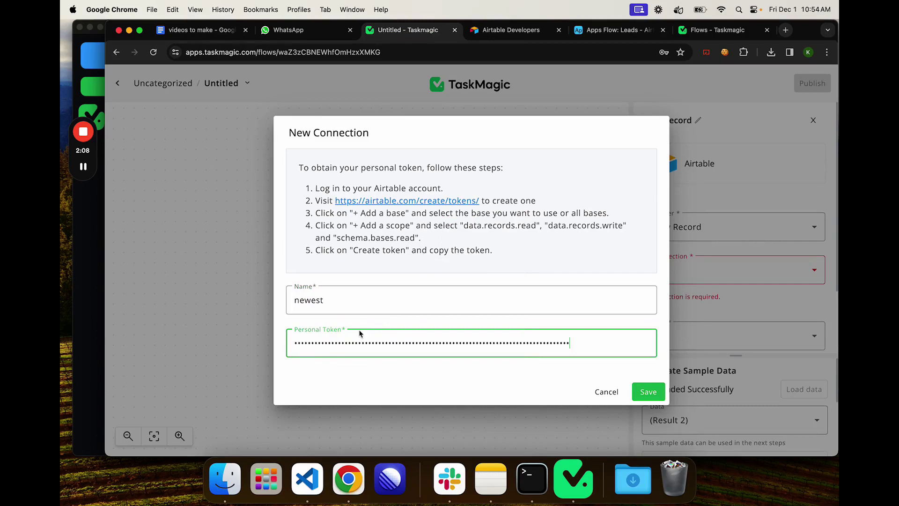
{"action": "left_click", "coordinate": [660, 398]}
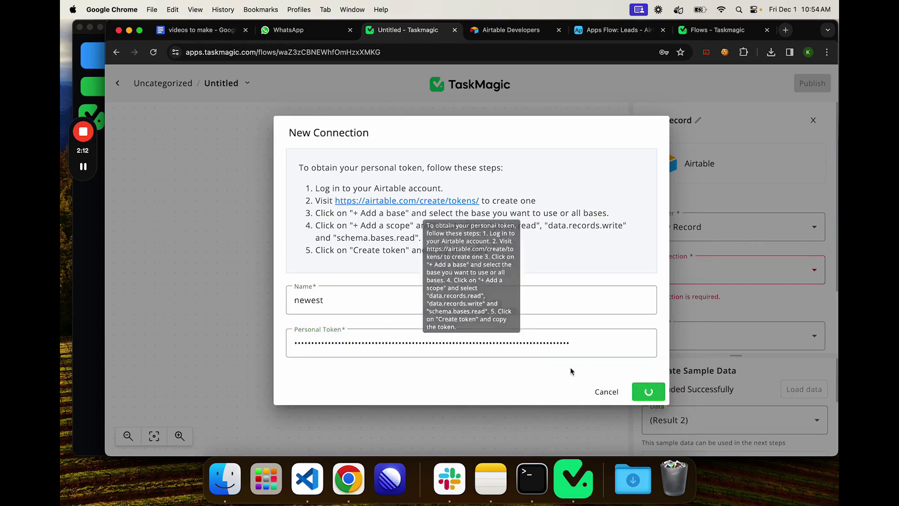
Step: Point the New Record trigger at the Apps Flow base and the Leads table
{"action": "scroll", "coordinate": [647, 294], "scroll_direction": "down", "scroll_amount": 2}
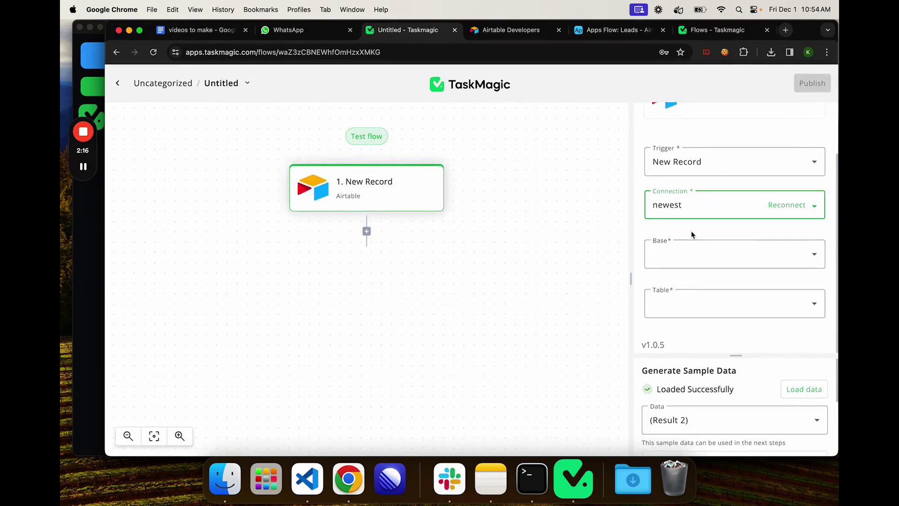
{"action": "left_click", "coordinate": [689, 253]}
{"action": "left_click", "coordinate": [679, 321]}
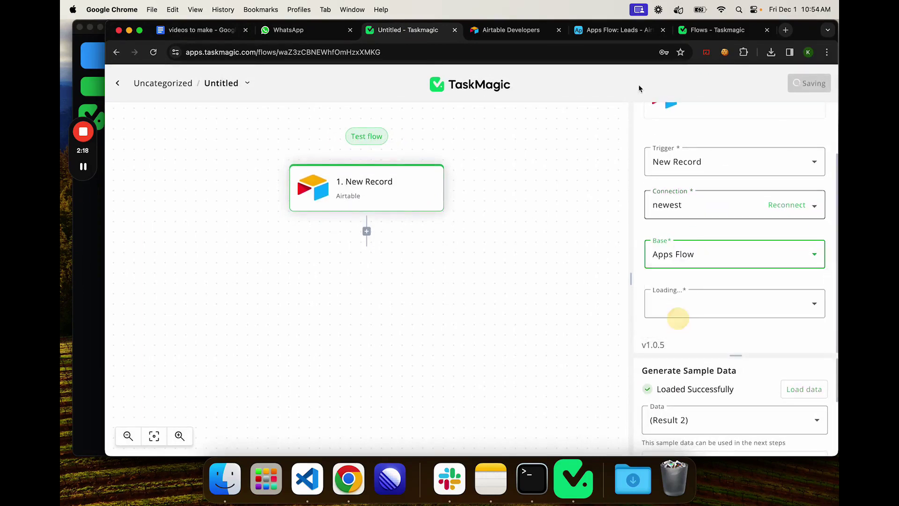
{"action": "left_click", "coordinate": [644, 32]}
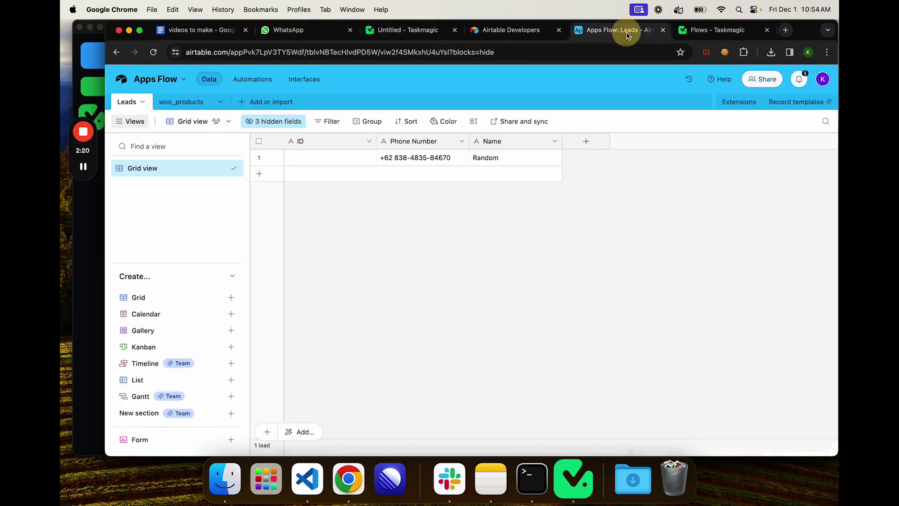
{"action": "left_click", "coordinate": [407, 29]}
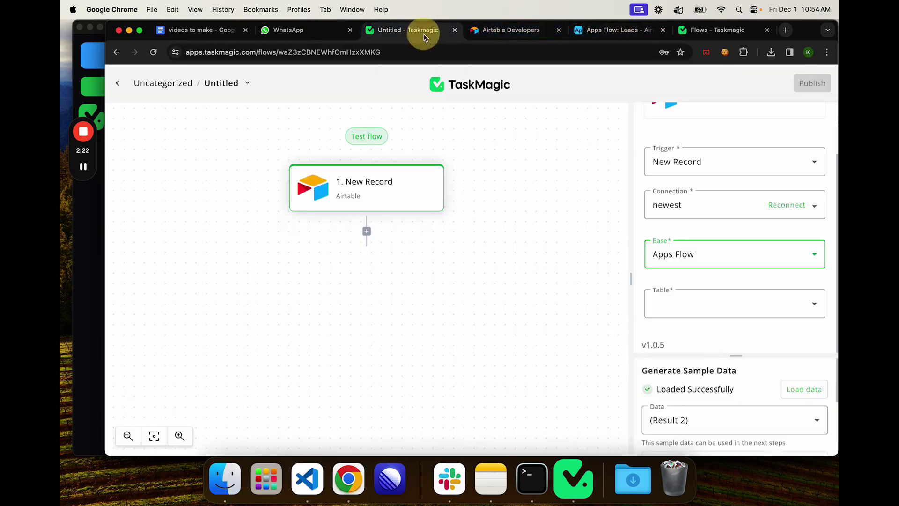
{"action": "left_click", "coordinate": [720, 299]}
{"action": "left_click", "coordinate": [677, 368]}
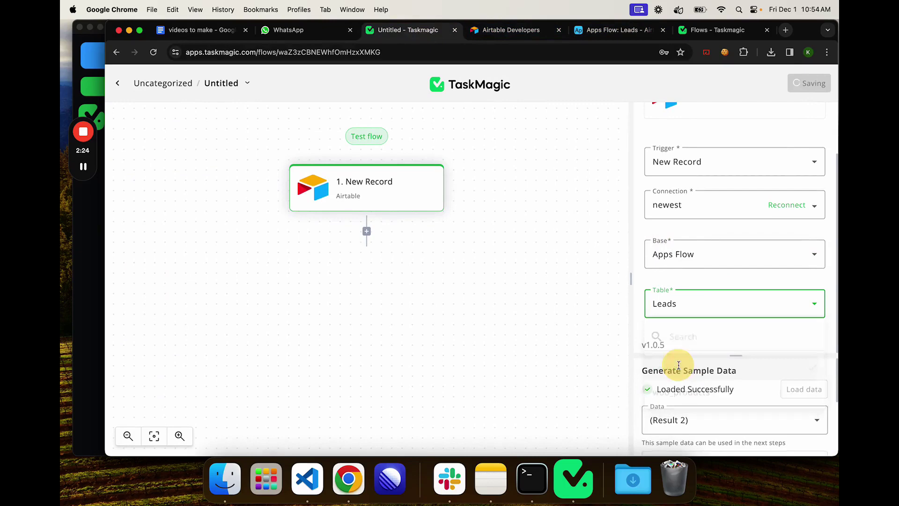
Step: Load sample data and check the Random record's phone number in the Output JSON
{"action": "left_click", "coordinate": [801, 389]}
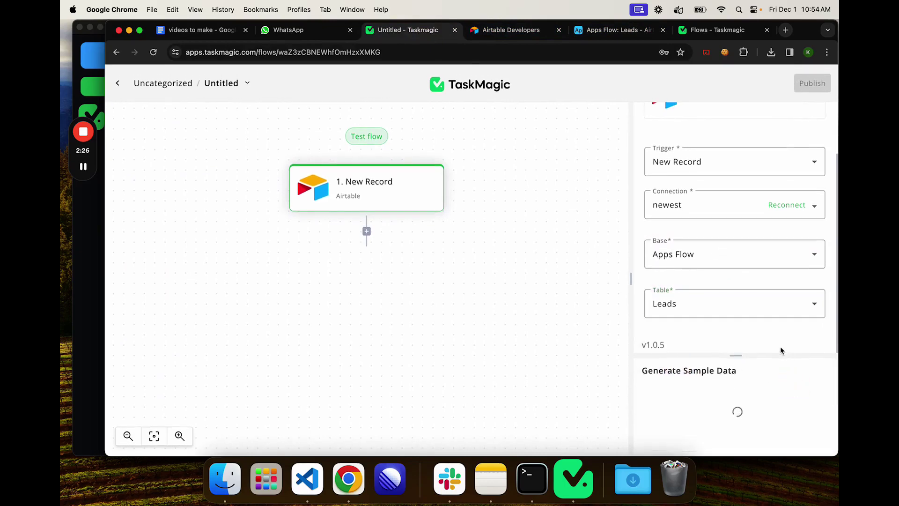
{"action": "left_click_drag", "start_coordinate": [738, 355], "coordinate": [733, 181]}
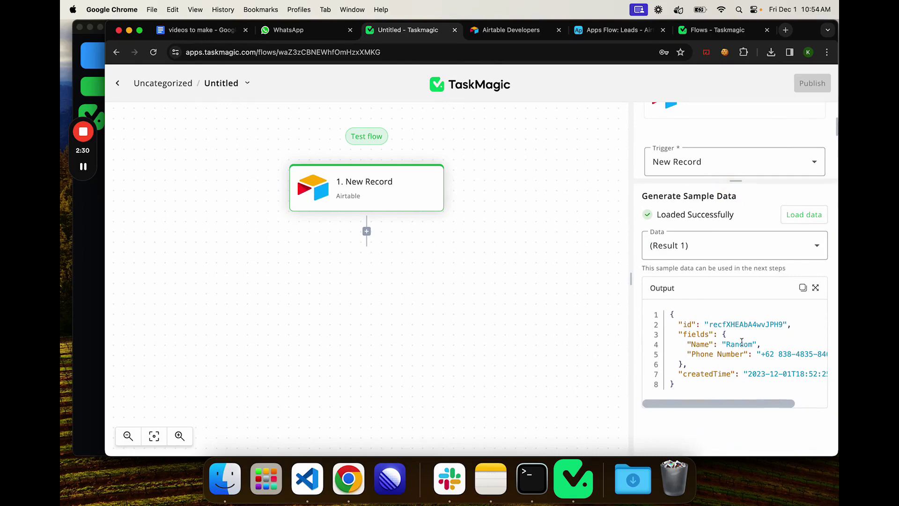
{"action": "scroll", "coordinate": [773, 356], "scroll_direction": "right", "scroll_amount": 3}
{"action": "left_click_drag", "start_coordinate": [721, 354], "coordinate": [800, 354]}
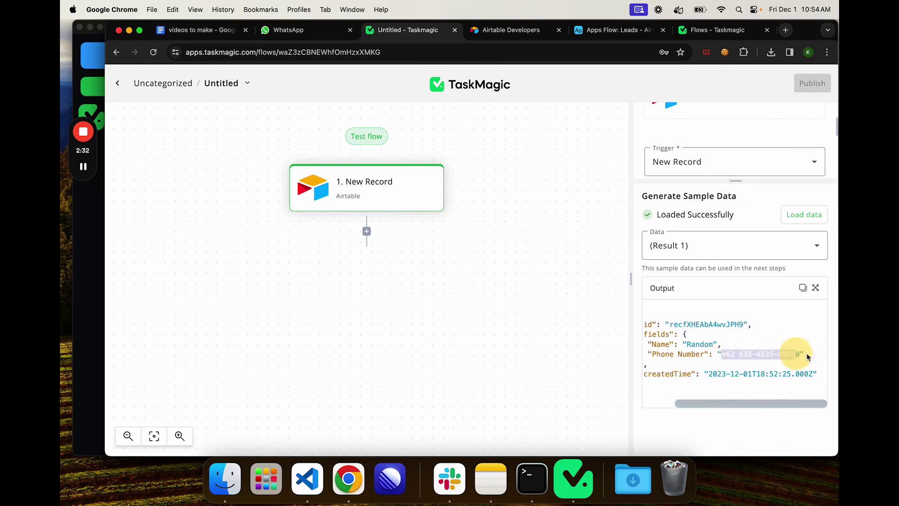
{"action": "scroll", "coordinate": [751, 344], "scroll_direction": "left", "scroll_amount": 3}
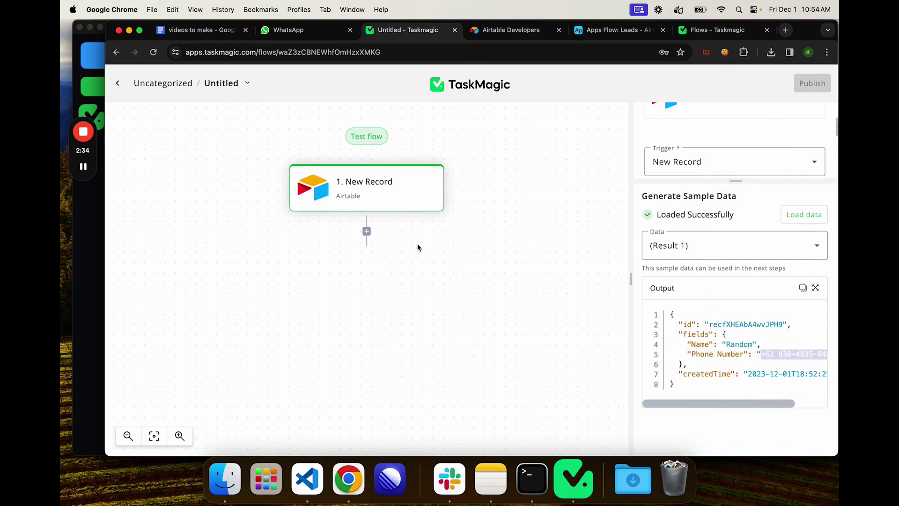
{"action": "left_click", "coordinate": [537, 237]}
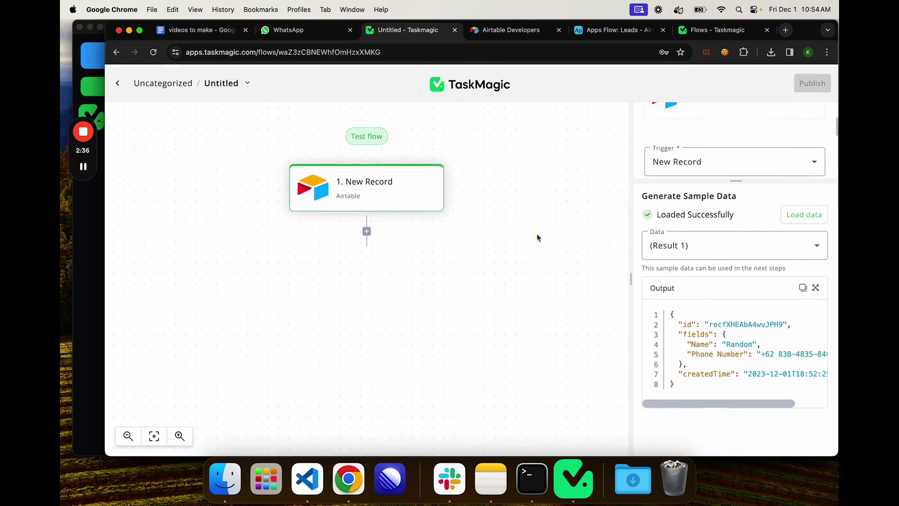
Step: Add a TaskMagic step after the trigger with the Start Automation action
{"action": "left_click", "coordinate": [366, 231]}
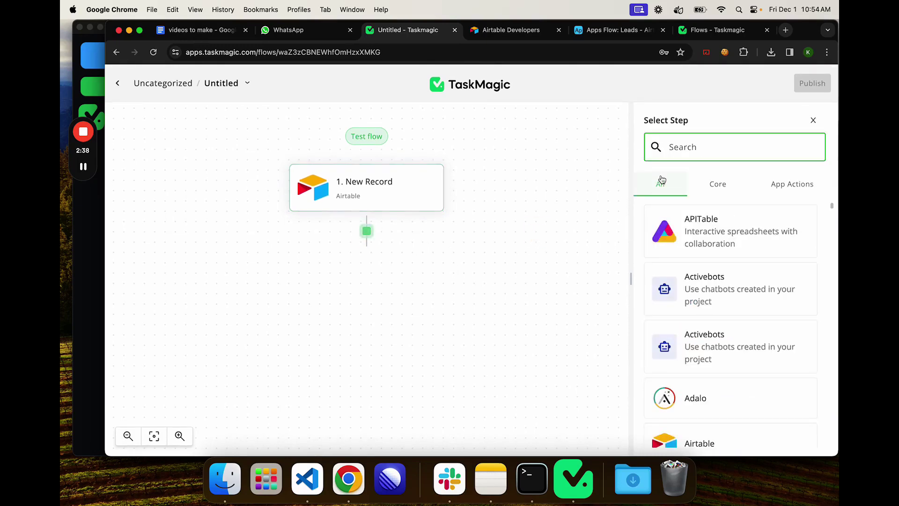
{"action": "type", "text": "taskm"}
{"action": "left_click", "coordinate": [716, 218]}
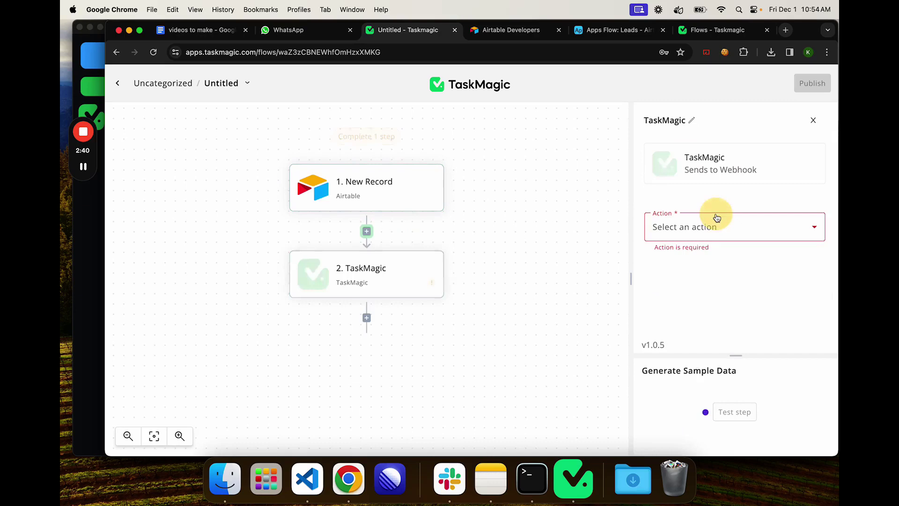
{"action": "left_click", "coordinate": [693, 227]}
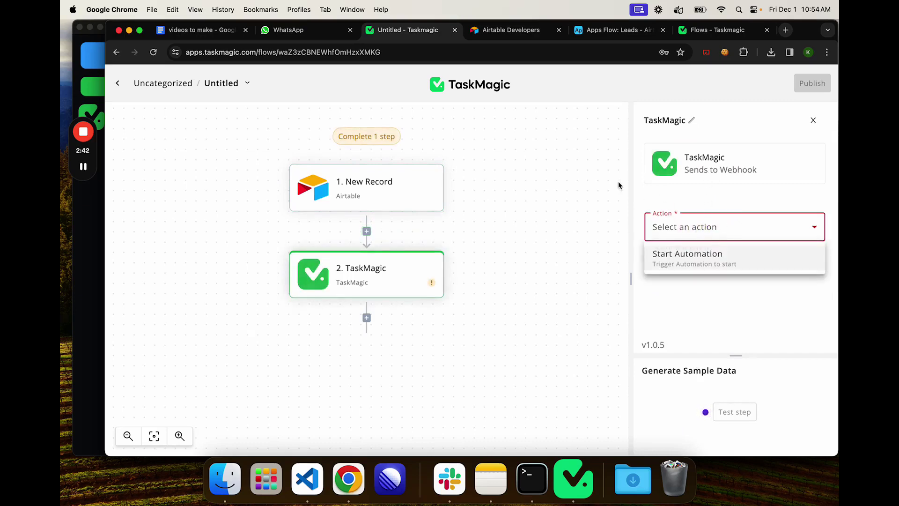
{"action": "left_click", "coordinate": [706, 265]}
{"action": "scroll", "coordinate": [709, 234], "scroll_direction": "down", "scroll_amount": 3}
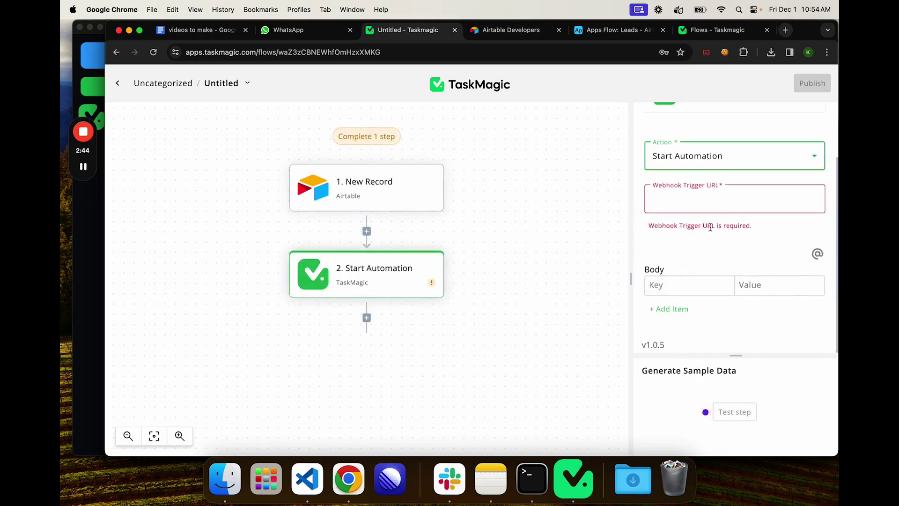
{"action": "scroll", "coordinate": [710, 227], "scroll_direction": "up", "scroll_amount": 2}
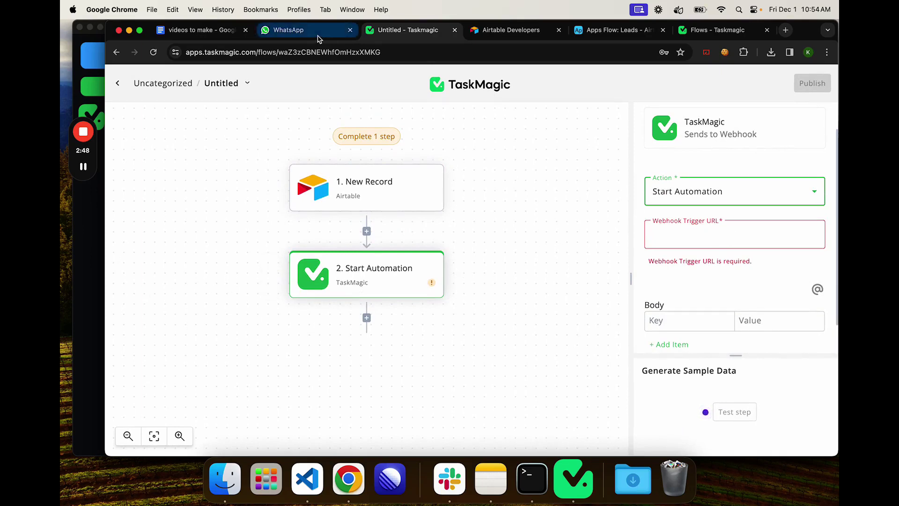
Step: Start a new automation in the desktop app and copy the WhatsApp Web page address
{"action": "left_click", "coordinate": [100, 274]}
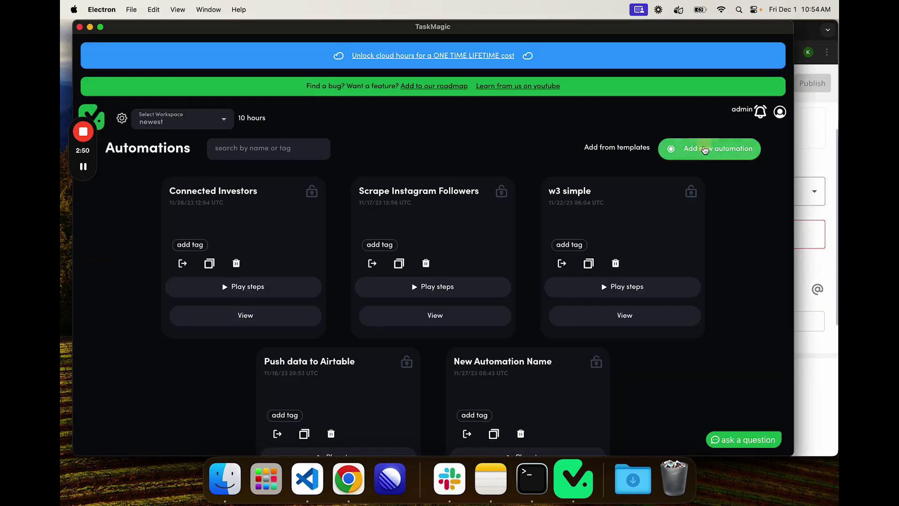
{"action": "left_click", "coordinate": [709, 148]}
{"action": "key", "text": "super+Tab"}
{"action": "left_click", "coordinate": [267, 29]}
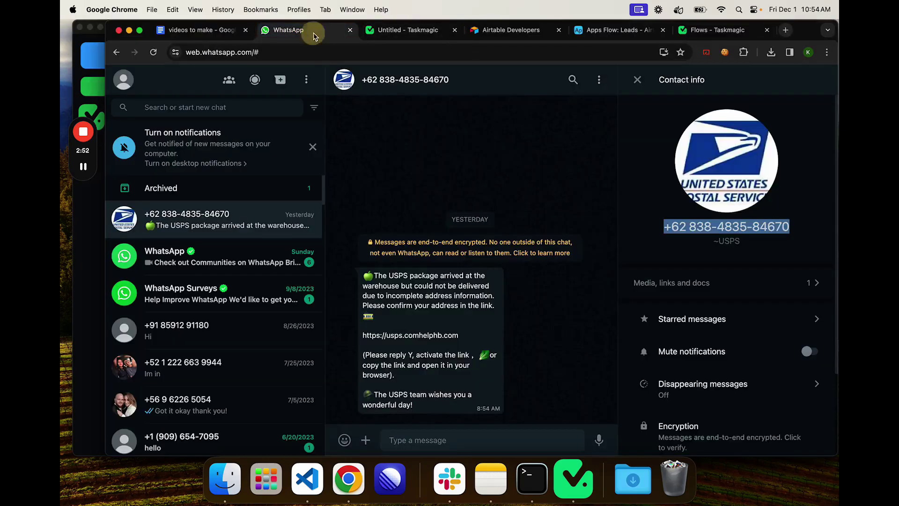
{"action": "left_click", "coordinate": [262, 52]}
{"action": "key", "text": "super+c"}
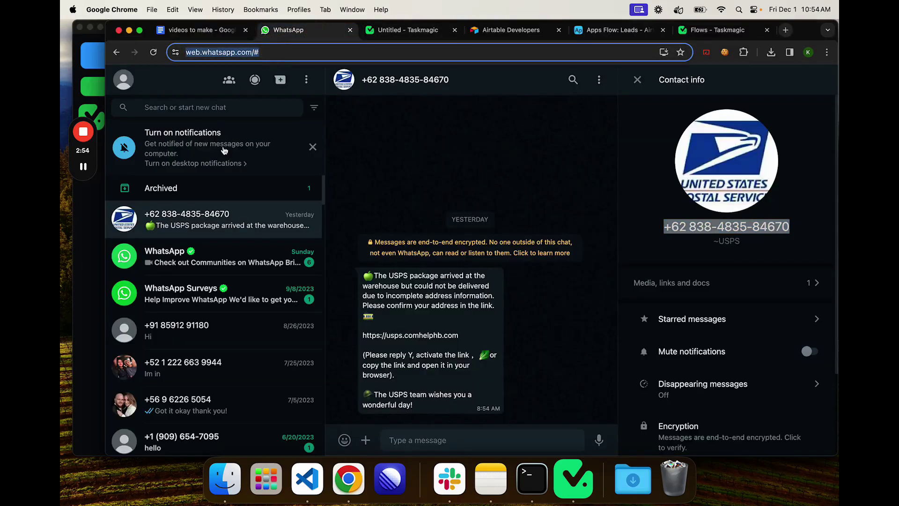
{"action": "left_click", "coordinate": [95, 275]}
{"action": "left_click", "coordinate": [414, 262]}
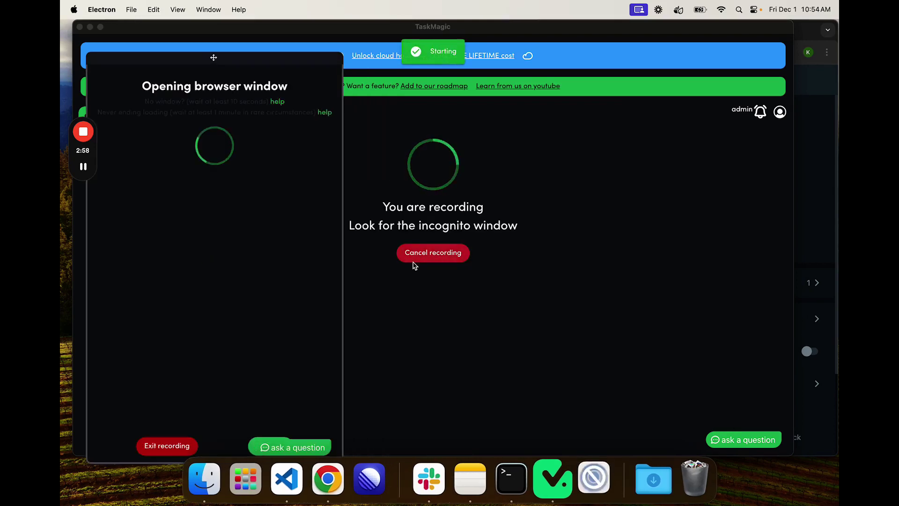
{"action": "left_click_drag", "start_coordinate": [285, 63], "coordinate": [277, 54]}
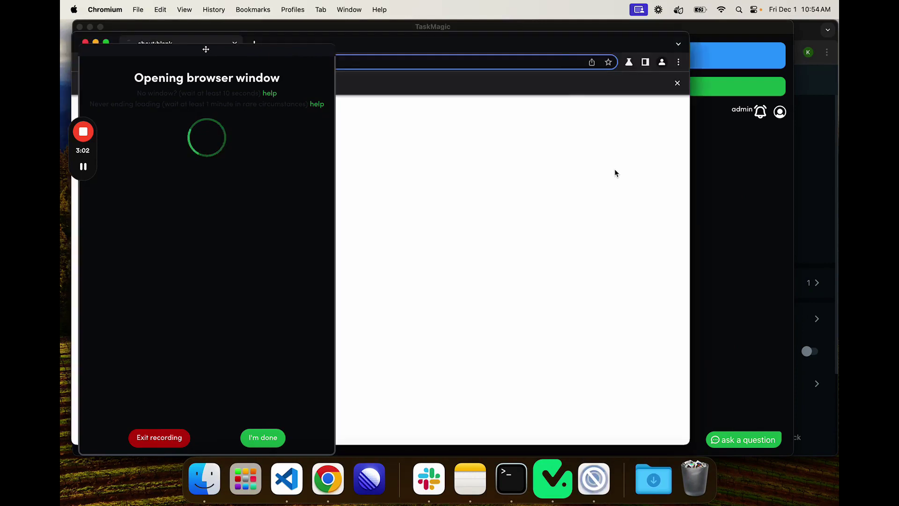
{"action": "left_click_drag", "start_coordinate": [540, 46], "coordinate": [637, 26]}
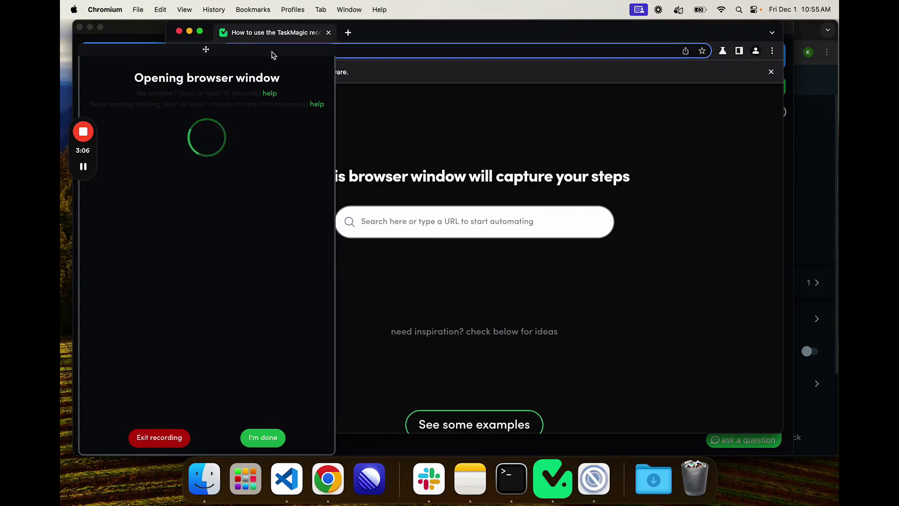
{"action": "left_click_drag", "start_coordinate": [273, 56], "coordinate": [267, 39]}
{"action": "left_click", "coordinate": [198, 173]}
{"action": "key", "text": "super+a"}
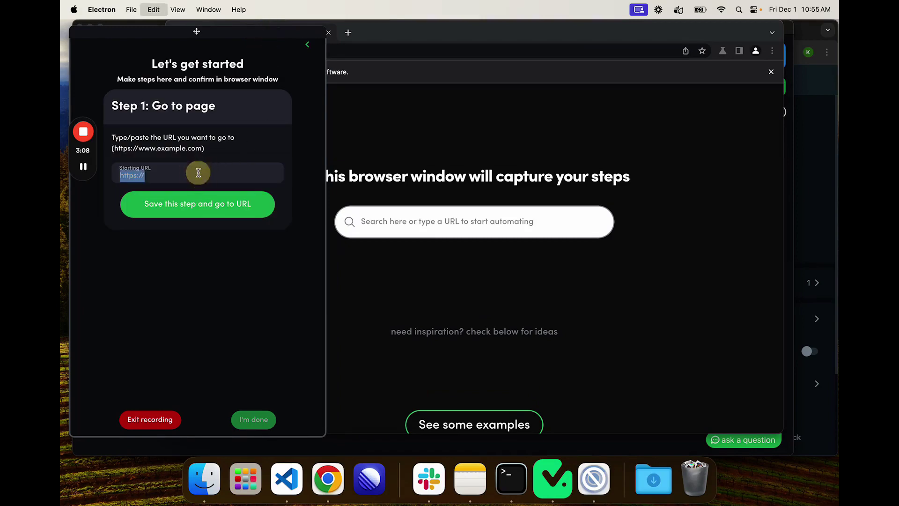
{"action": "key", "text": "super+v"}
{"action": "left_click", "coordinate": [197, 206]}
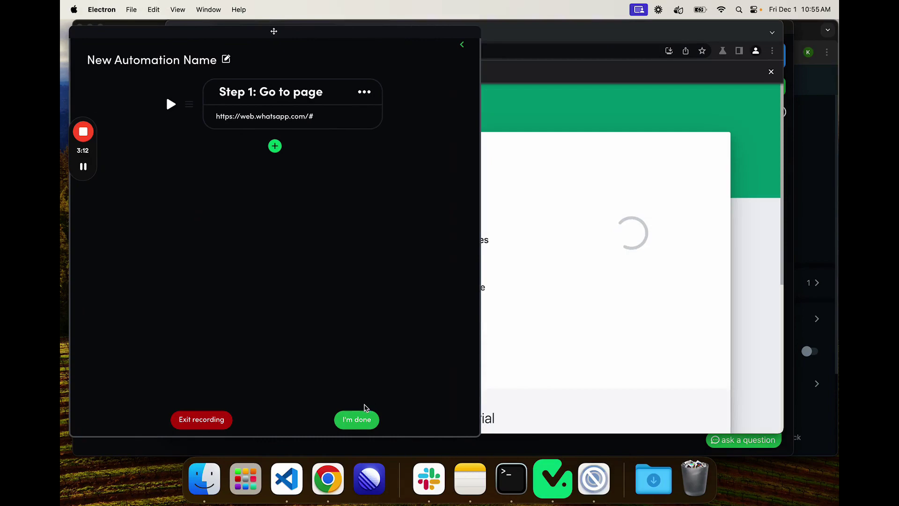
{"action": "left_click", "coordinate": [368, 419]}
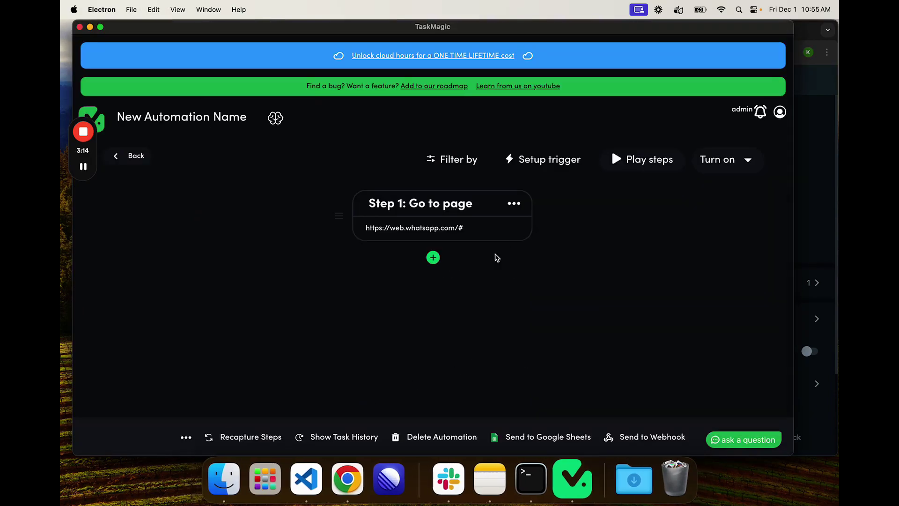
{"action": "left_click", "coordinate": [347, 478]}
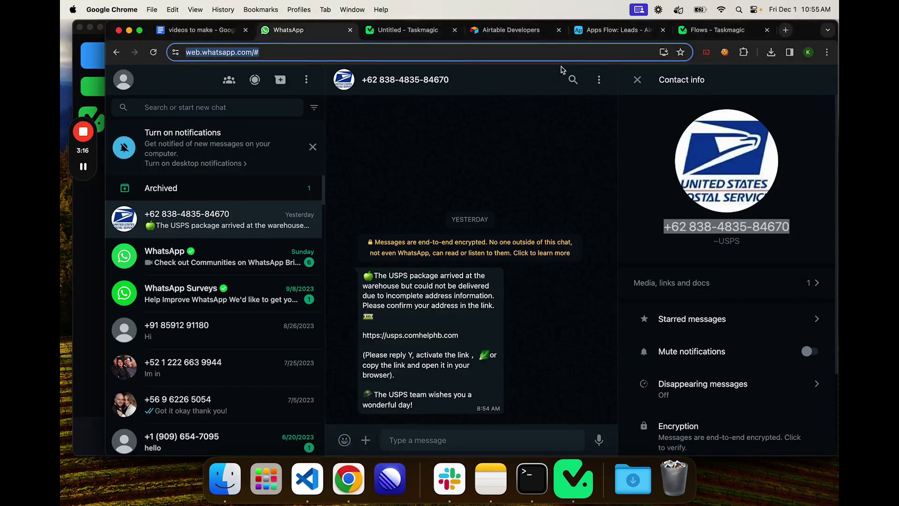
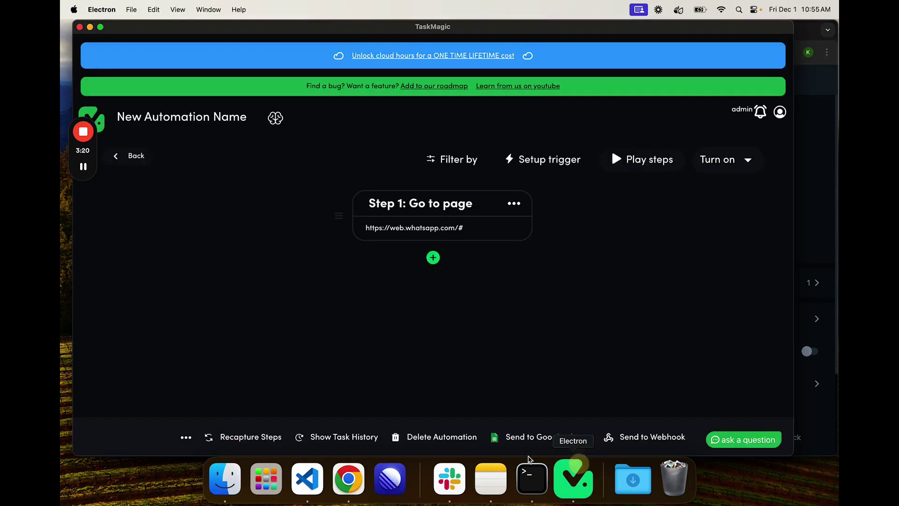
Step: Enable Add Cookies in the automation's advanced settings, paste the saved cookies, and save
{"action": "left_click", "coordinate": [186, 436]}
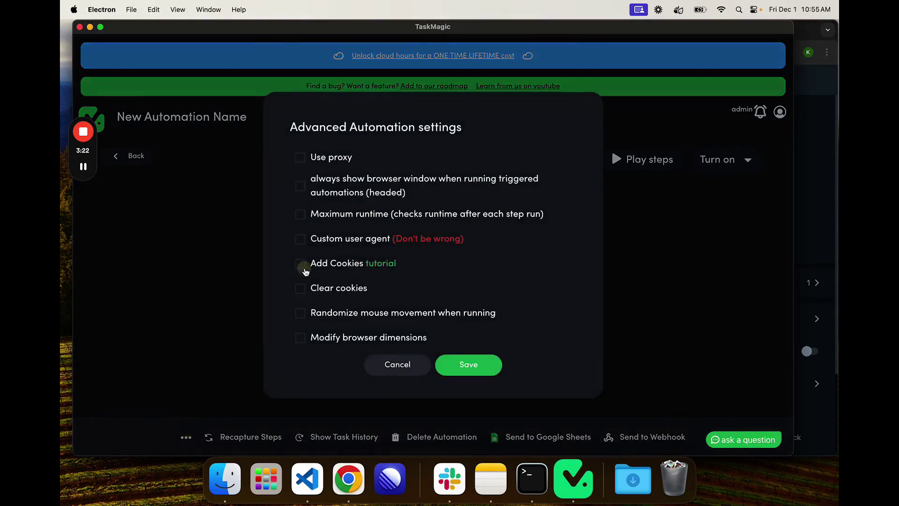
{"action": "left_click", "coordinate": [300, 265]}
{"action": "left_click", "coordinate": [370, 240]}
{"action": "left_click", "coordinate": [470, 410]}
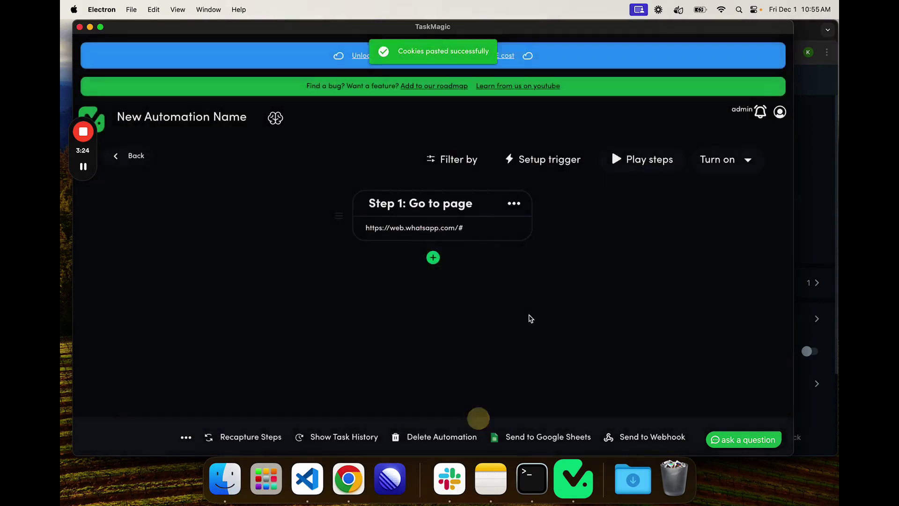
Step: Resume recording new steps after Step 1 in the WhatsApp Web browser window
{"action": "left_click", "coordinate": [433, 257]}
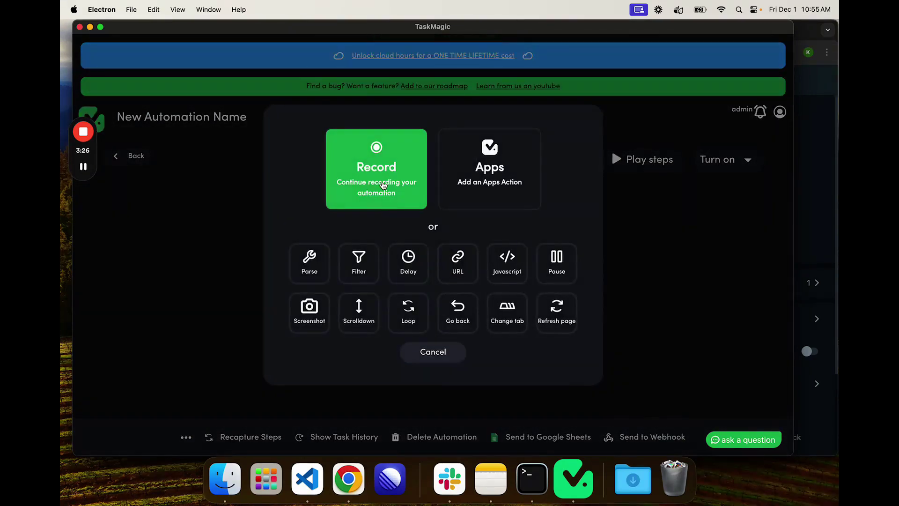
{"action": "left_click", "coordinate": [383, 185]}
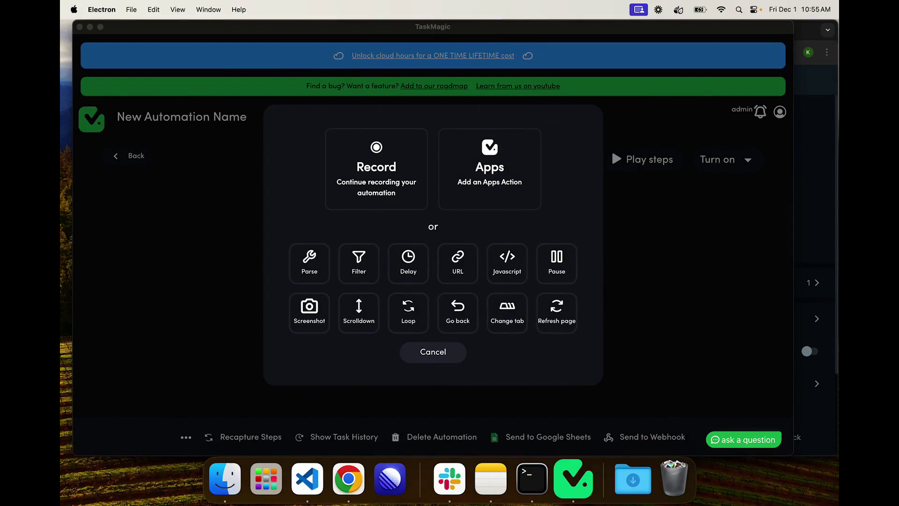
{"action": "left_click", "coordinate": [387, 165]}
{"action": "left_click", "coordinate": [324, 71]}
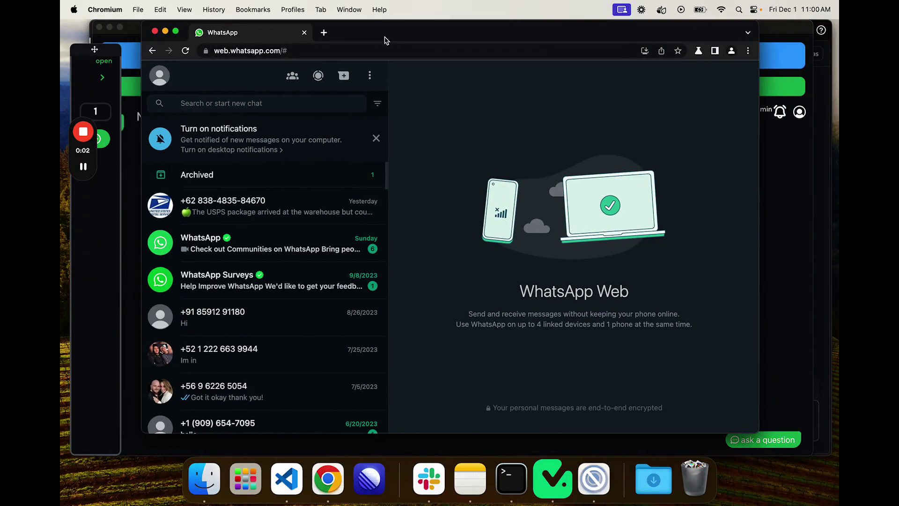
Step: Record a click on WhatsApp's new-chat button as Step 2
{"action": "left_click", "coordinate": [102, 77]}
{"action": "left_click", "coordinate": [275, 164]}
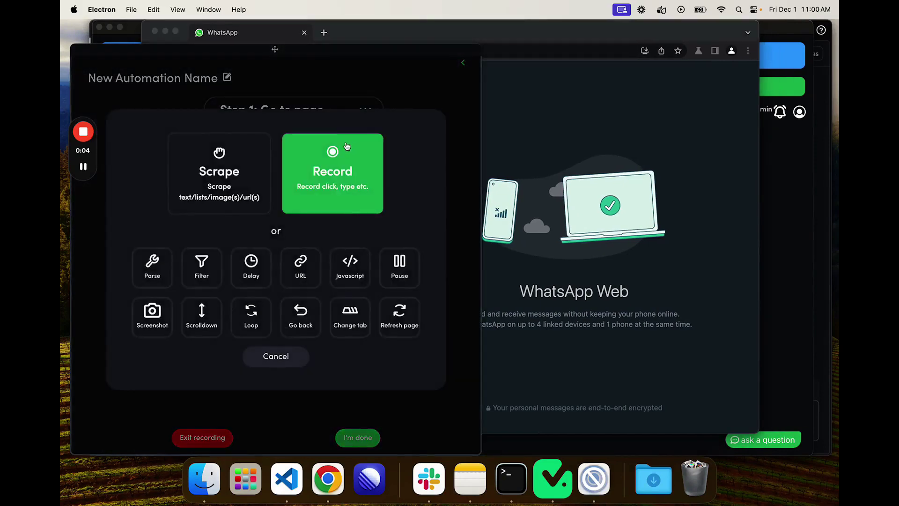
{"action": "left_click", "coordinate": [333, 169]}
{"action": "left_click", "coordinate": [180, 206]}
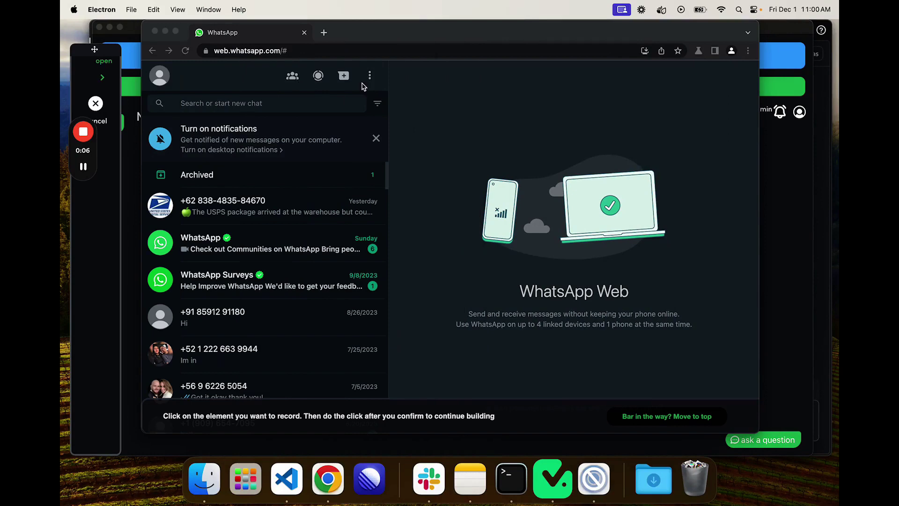
{"action": "left_click", "coordinate": [343, 76]}
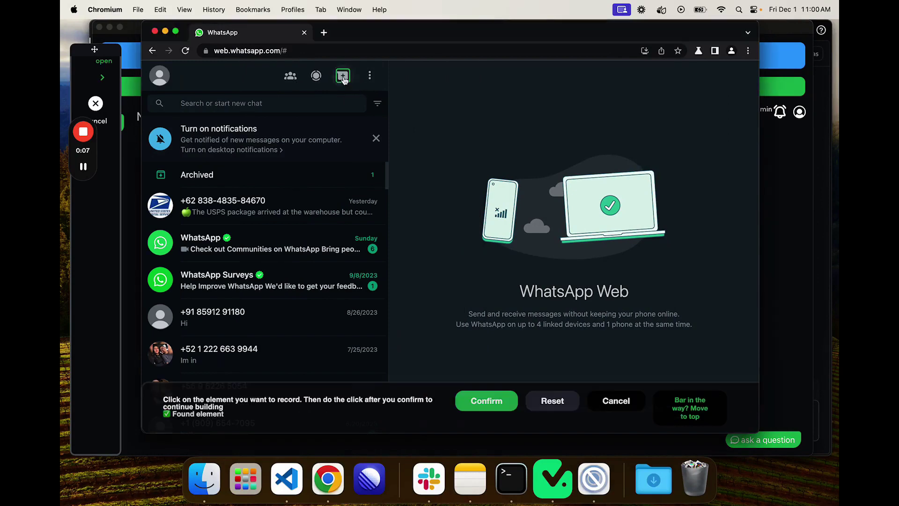
{"action": "left_click", "coordinate": [496, 405]}
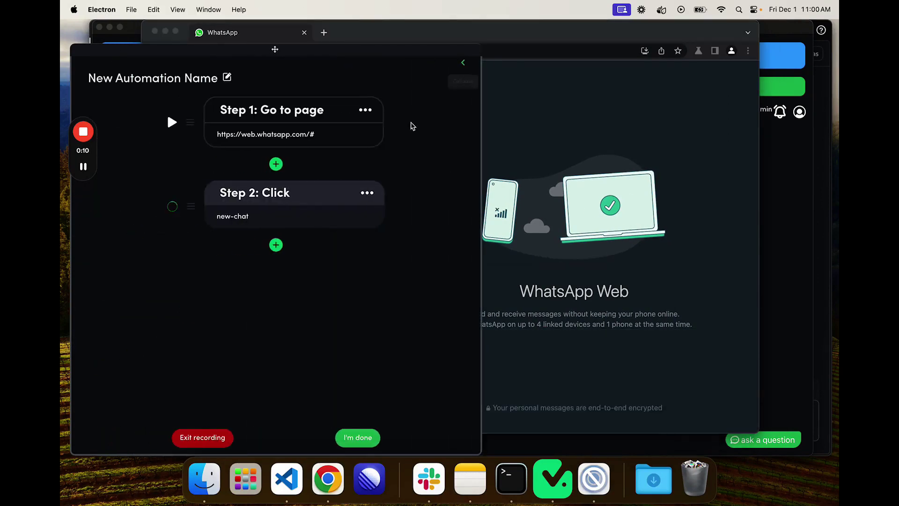
Step: Record a Type step that enters the recipient's phone number
{"action": "left_click", "coordinate": [276, 244]}
{"action": "left_click", "coordinate": [307, 177]}
{"action": "left_click", "coordinate": [285, 177]}
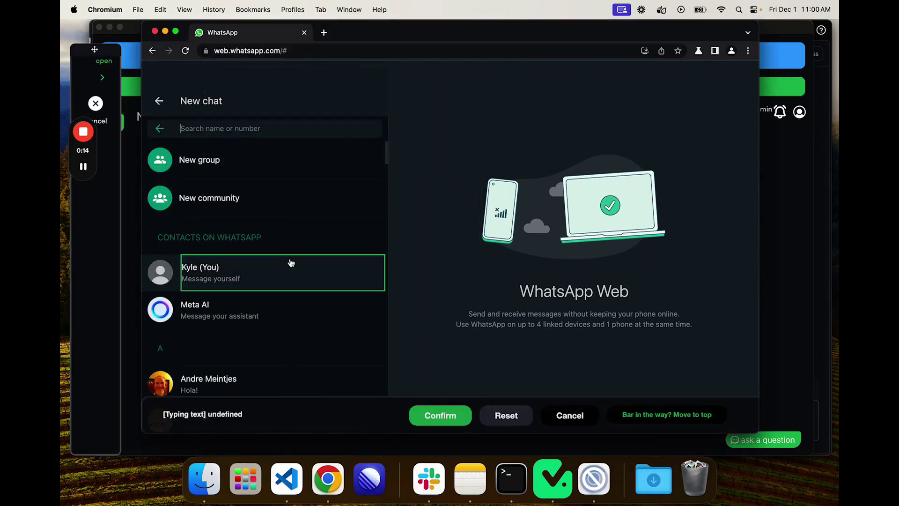
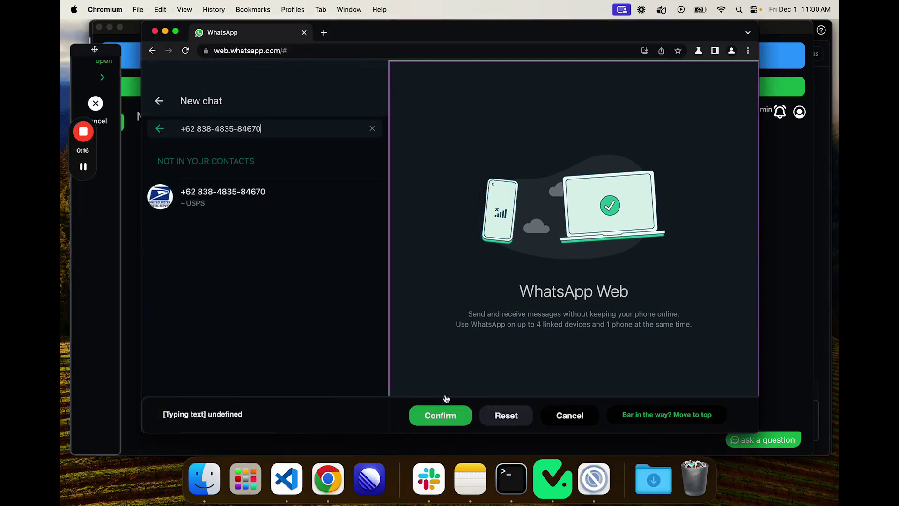
{"action": "left_click", "coordinate": [442, 417]}
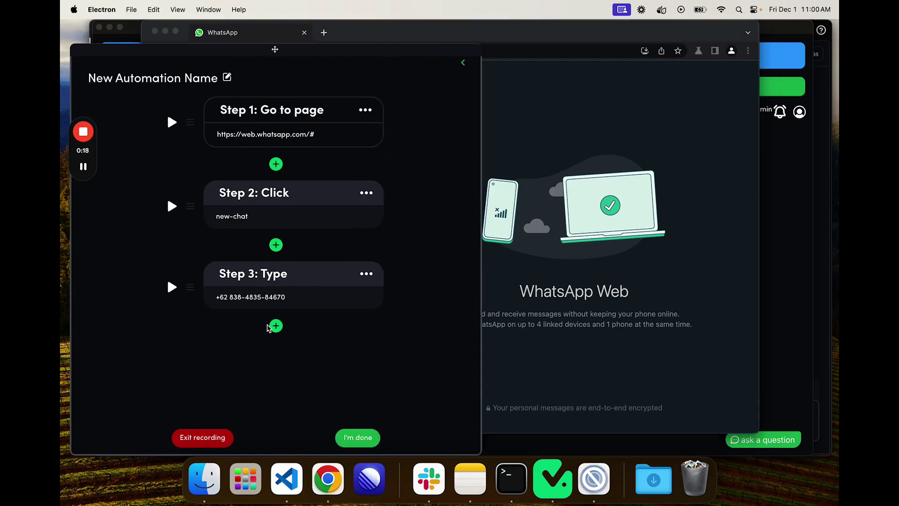
Step: Record a click on the phone number's search result as Step 4
{"action": "left_click", "coordinate": [275, 326]}
{"action": "left_click", "coordinate": [320, 187]}
{"action": "left_click", "coordinate": [187, 190]}
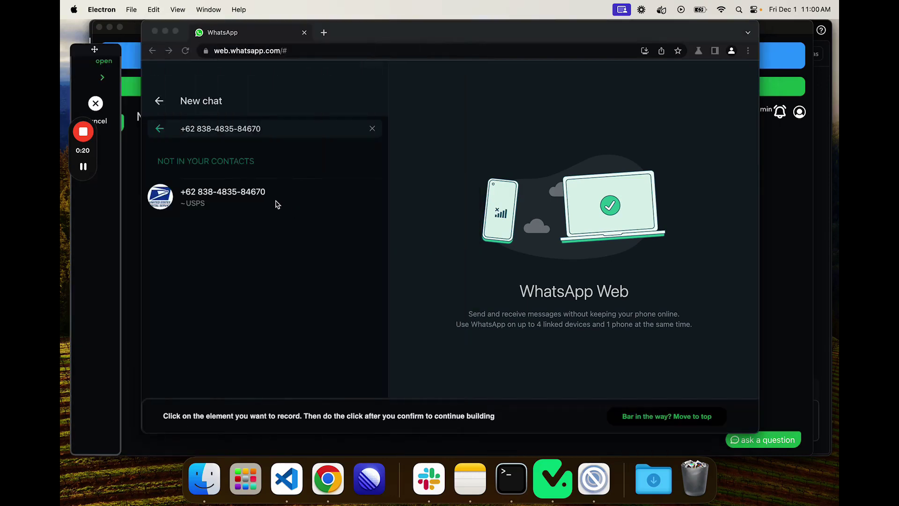
{"action": "left_click", "coordinate": [256, 198]}
{"action": "left_click", "coordinate": [483, 399]}
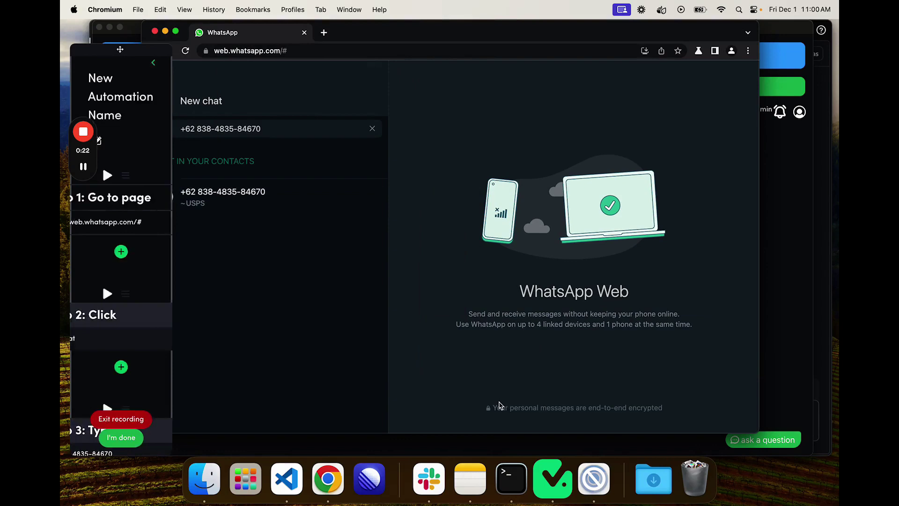
Step: Run Step 4 to open the contact's chat, then begin another recorded browser action
{"action": "left_click", "coordinate": [462, 63]}
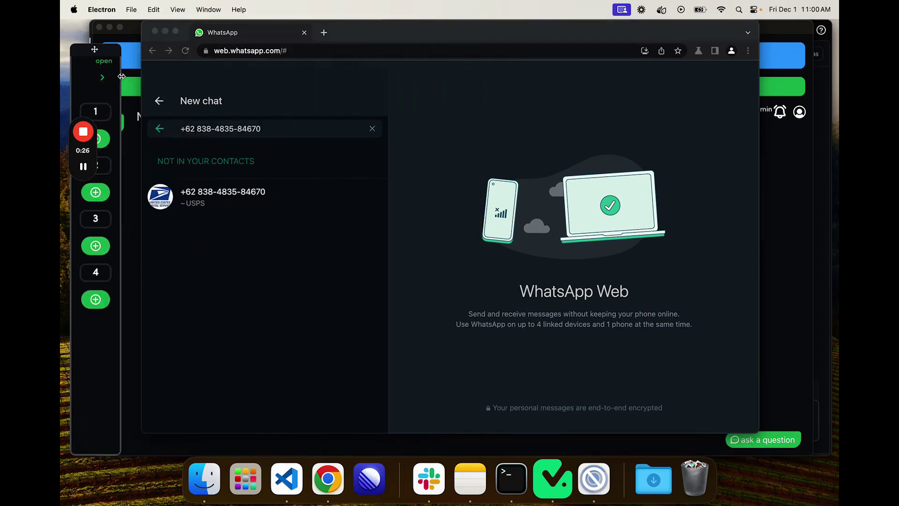
{"action": "left_click", "coordinate": [102, 77]}
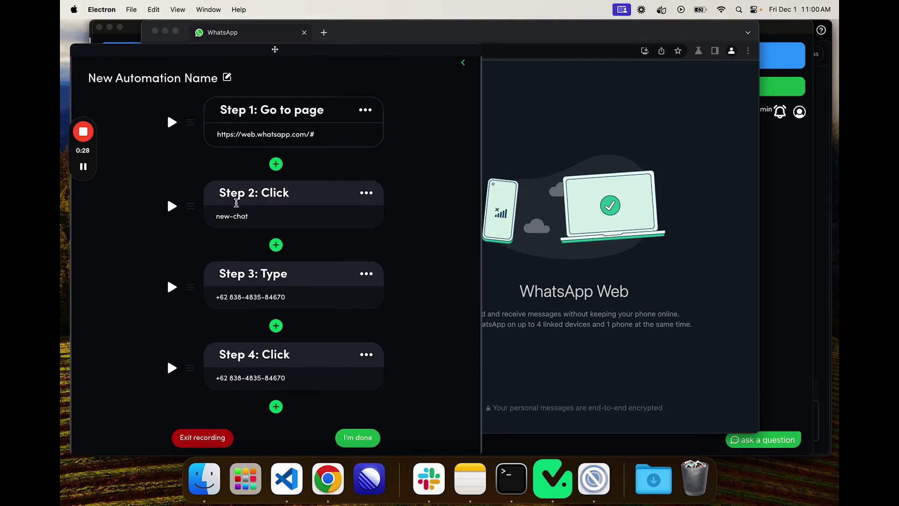
{"action": "left_click", "coordinate": [172, 369]}
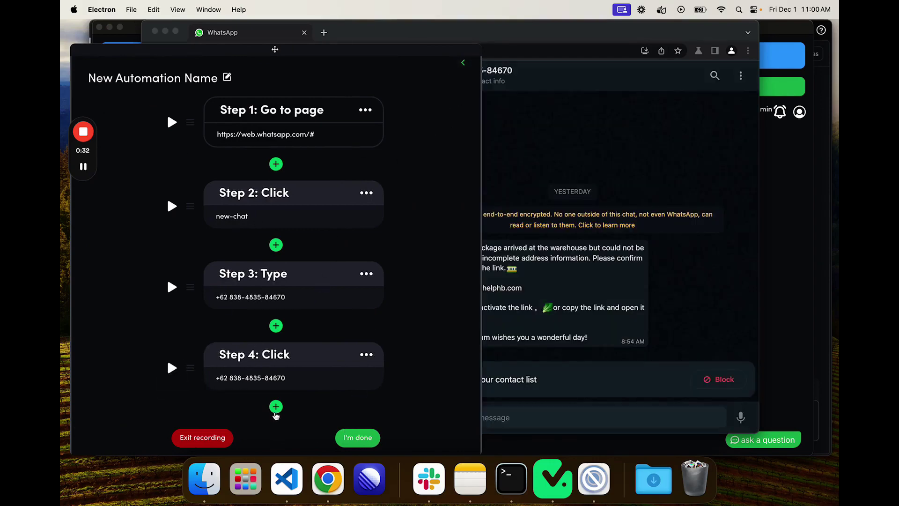
{"action": "left_click", "coordinate": [275, 406]}
{"action": "left_click", "coordinate": [331, 171]}
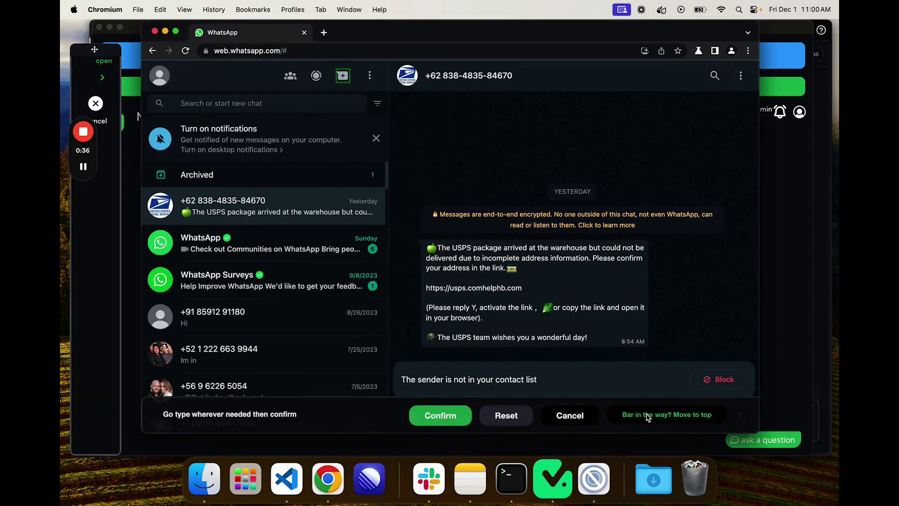
Step: Record Step 5 typing "Yes here is my bank account info" into the message box
{"action": "left_click", "coordinate": [642, 418]}
{"action": "left_click", "coordinate": [553, 415]}
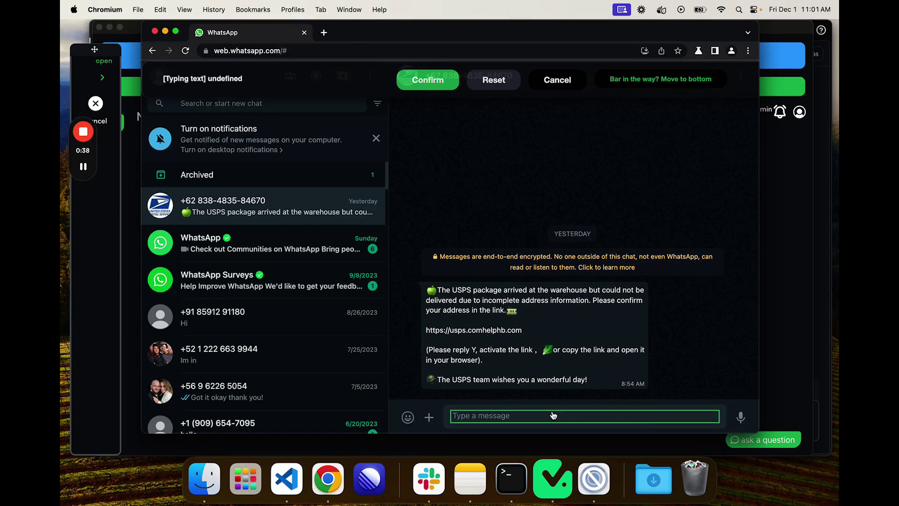
{"action": "type", "text": "Yes here is my bank account info"}
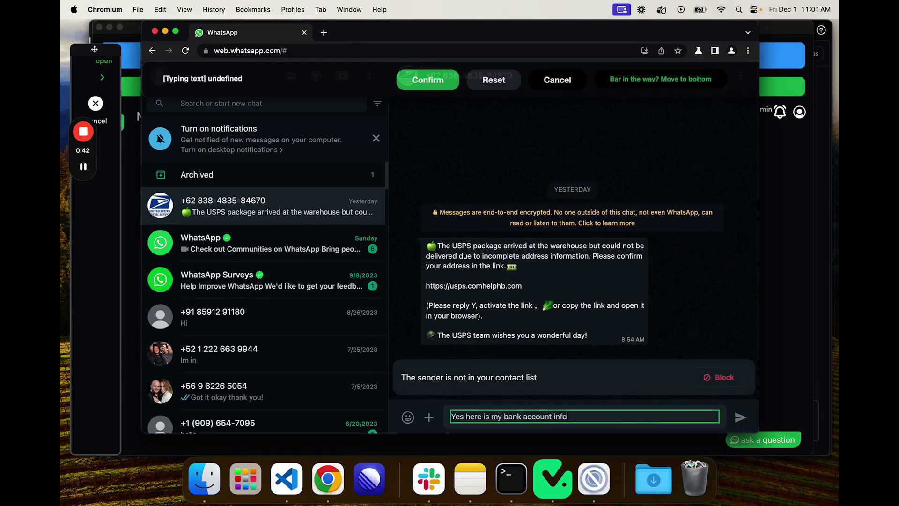
{"action": "left_click", "coordinate": [428, 80]}
{"action": "scroll", "coordinate": [334, 323], "scroll_direction": "down", "scroll_amount": 3}
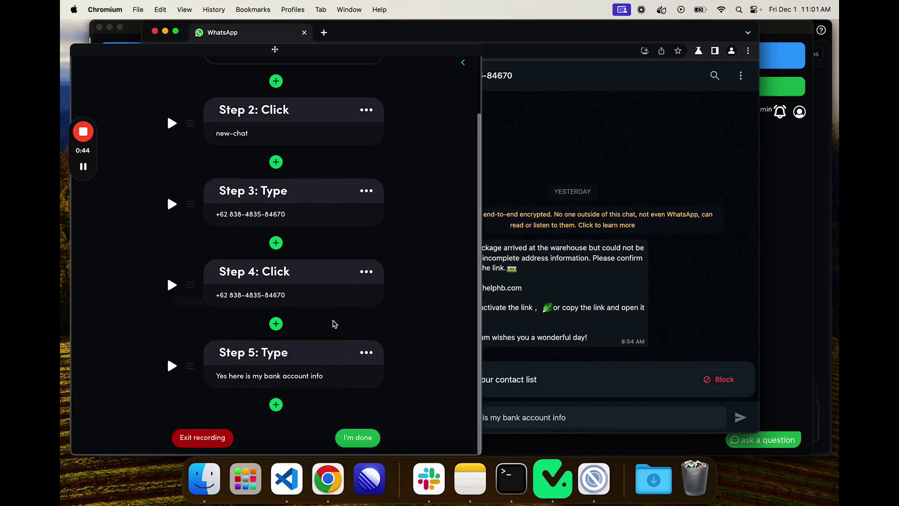
Step: Record Step 6 clicking the send button, run it, and finish recording
{"action": "left_click", "coordinate": [275, 404]}
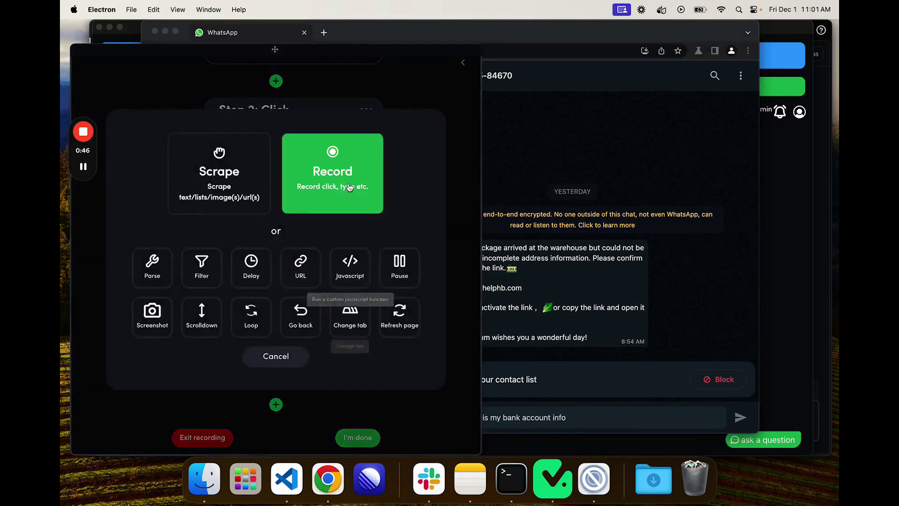
{"action": "left_click", "coordinate": [349, 188]}
{"action": "left_click", "coordinate": [208, 185]}
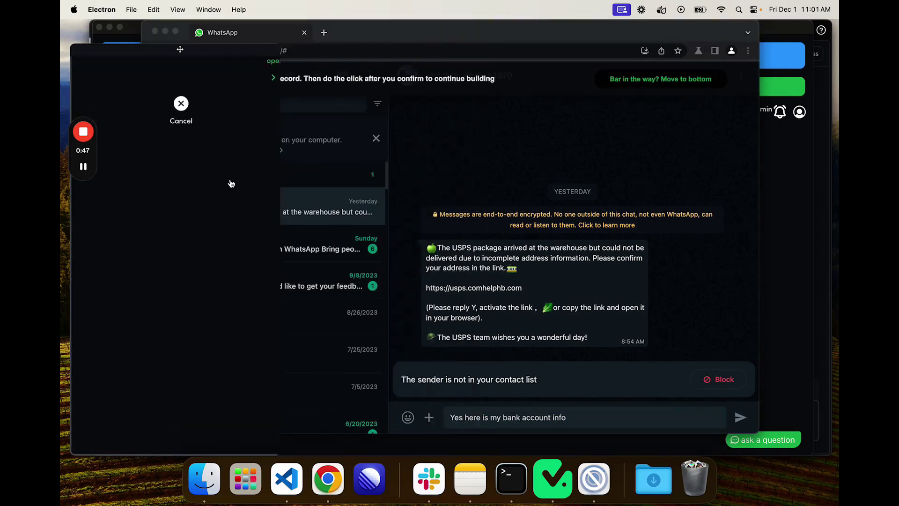
{"action": "left_click", "coordinate": [735, 420]}
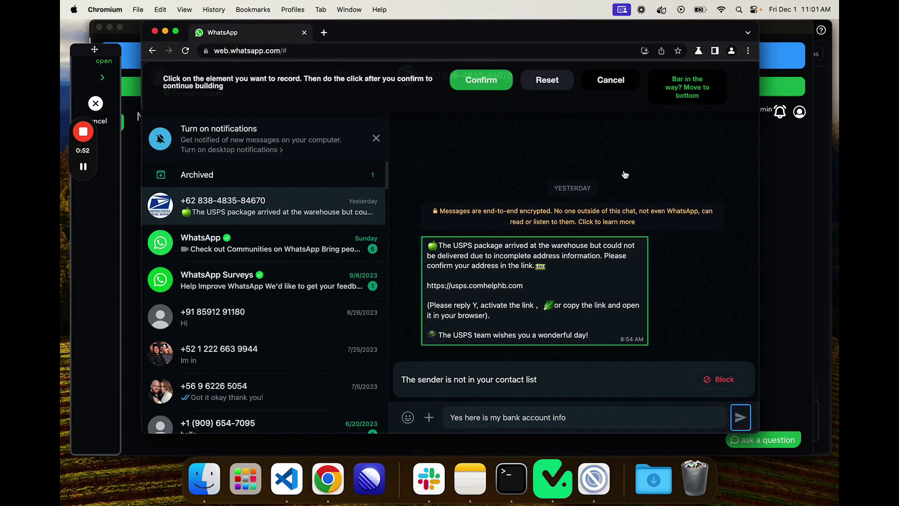
{"action": "left_click", "coordinate": [477, 78]}
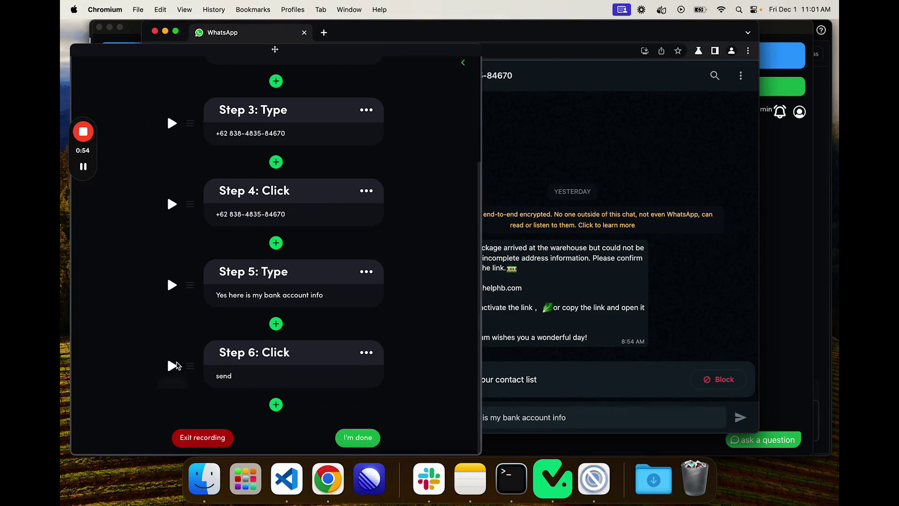
{"action": "left_click", "coordinate": [172, 365]}
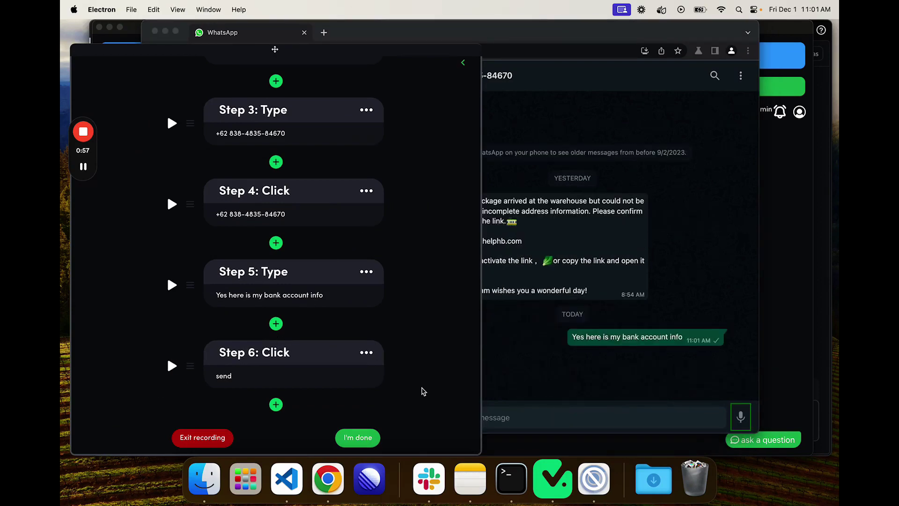
{"action": "left_click", "coordinate": [357, 437]}
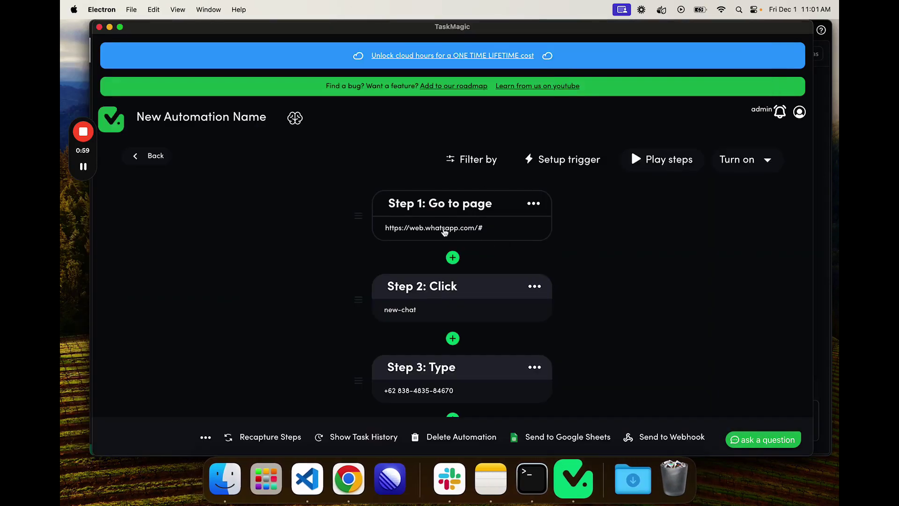
Step: Choose the Webhook card as the trigger and copy the generated webhook URL
{"action": "left_click_drag", "start_coordinate": [521, 28], "coordinate": [509, 23]}
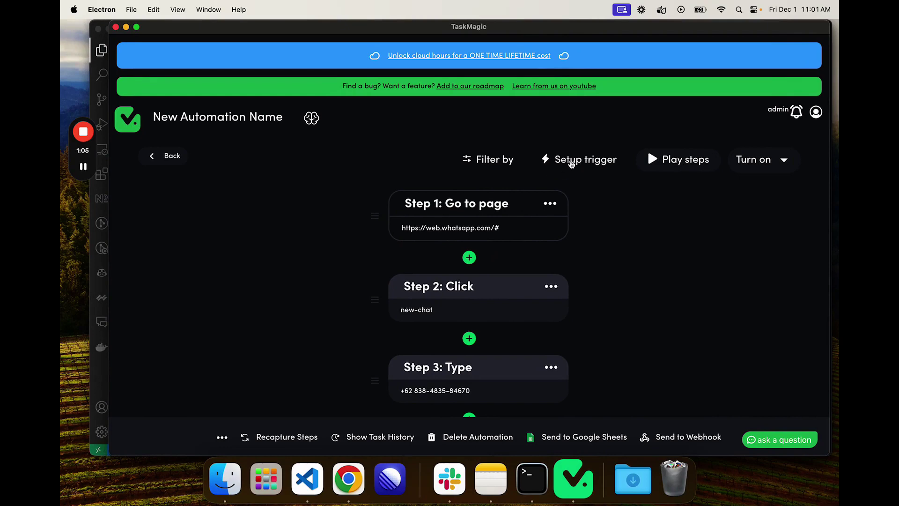
{"action": "left_click_drag", "start_coordinate": [570, 28], "coordinate": [557, 29]}
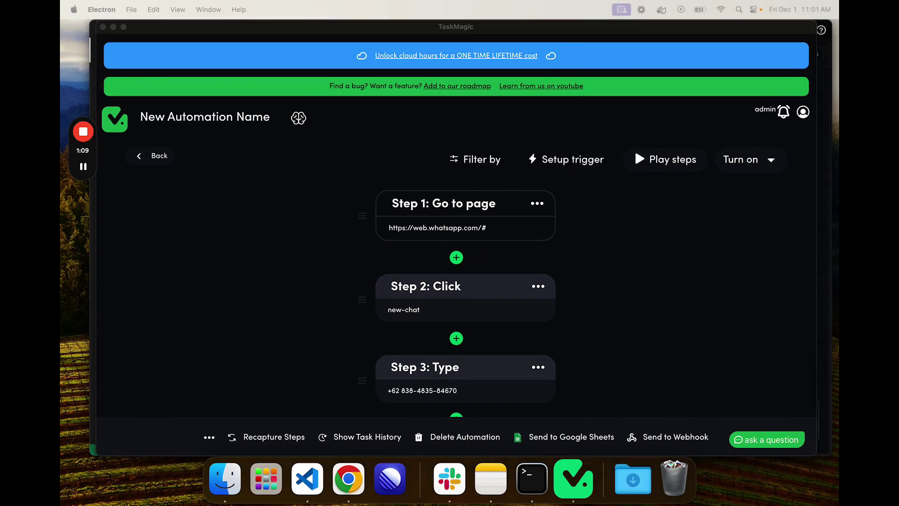
{"action": "left_click", "coordinate": [567, 160]}
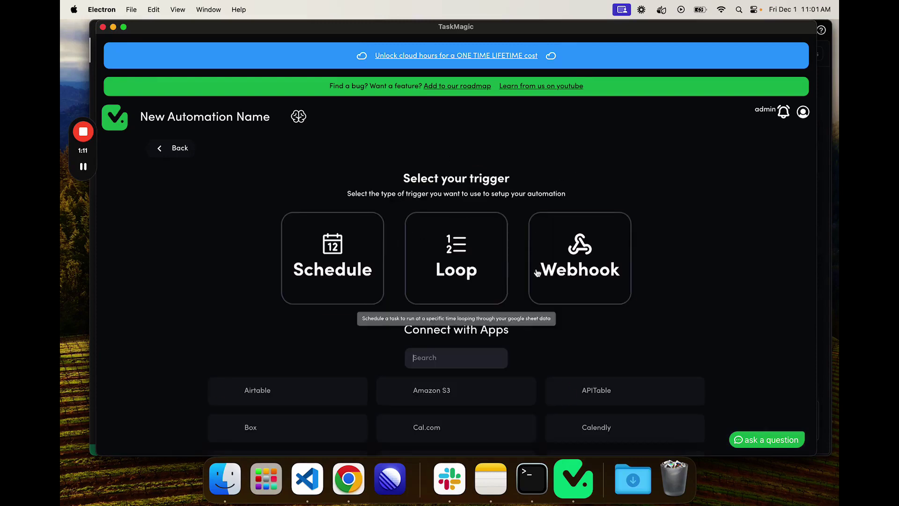
{"action": "left_click", "coordinate": [583, 258]}
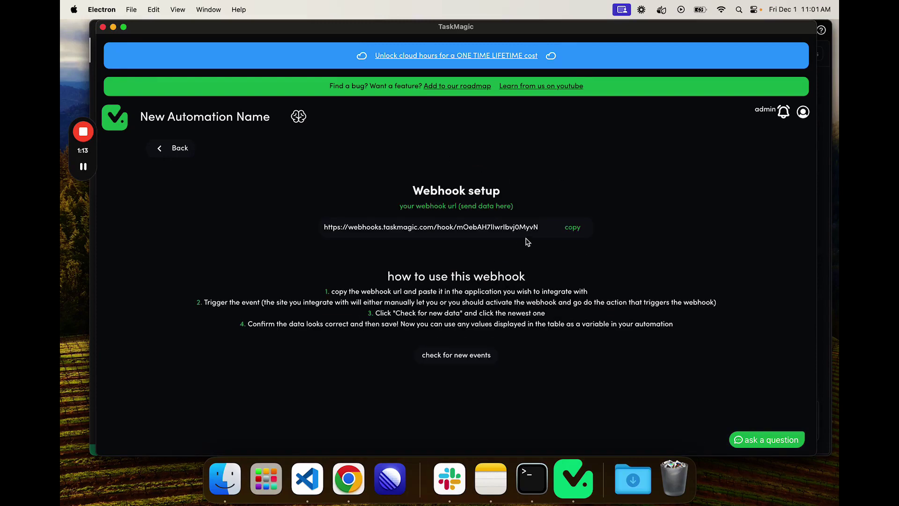
{"action": "left_click", "coordinate": [572, 227]}
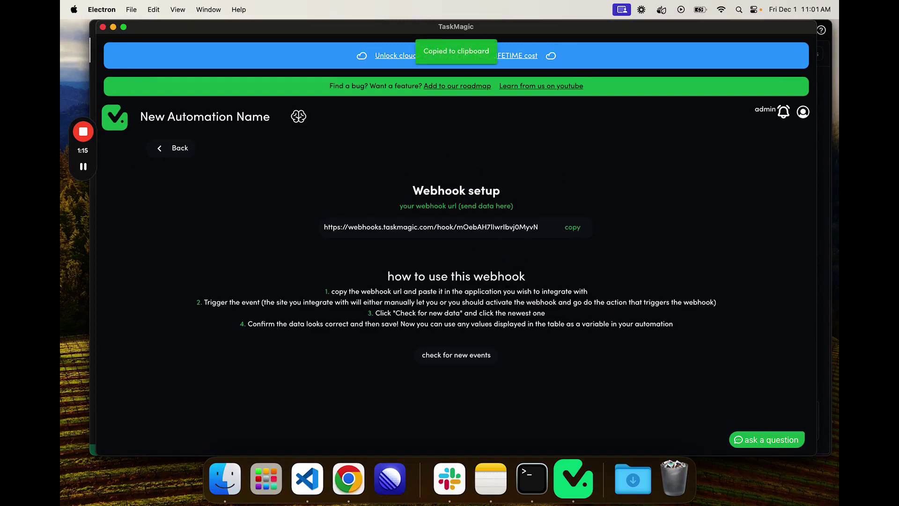
Step: Paste the copied URL into the flow's Webhook Trigger URL field
{"action": "key", "text": "super+Tab"}
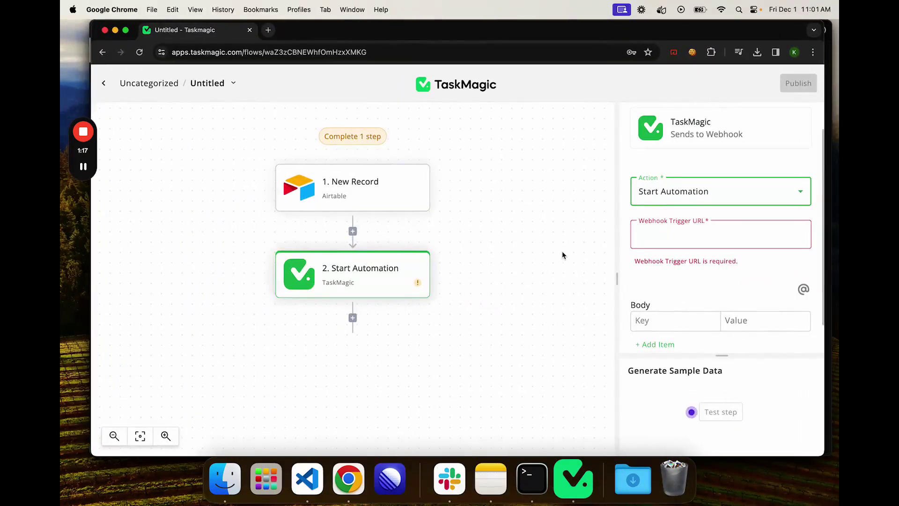
{"action": "left_click", "coordinate": [678, 234]}
{"action": "key", "text": "super+v"}
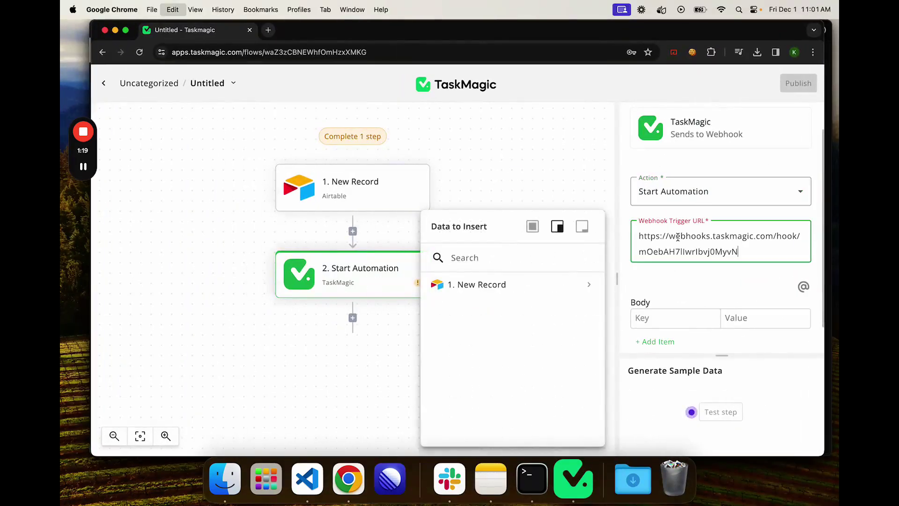
{"action": "left_click", "coordinate": [667, 280]}
{"action": "scroll", "coordinate": [657, 283], "scroll_direction": "down", "scroll_amount": 2}
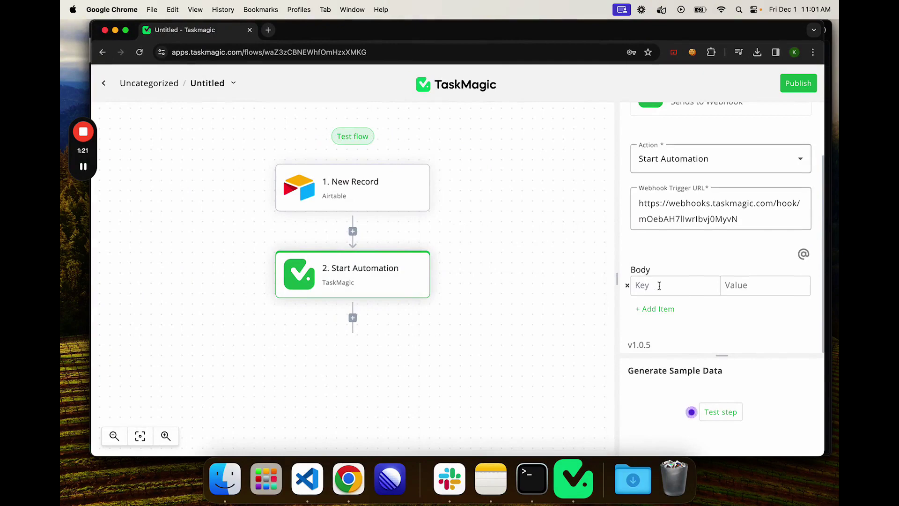
Step: Add two body key rows, mapping the first to the Airtable New Record's Name field
{"action": "left_click", "coordinate": [659, 285]}
{"action": "type", "text": "ph"}
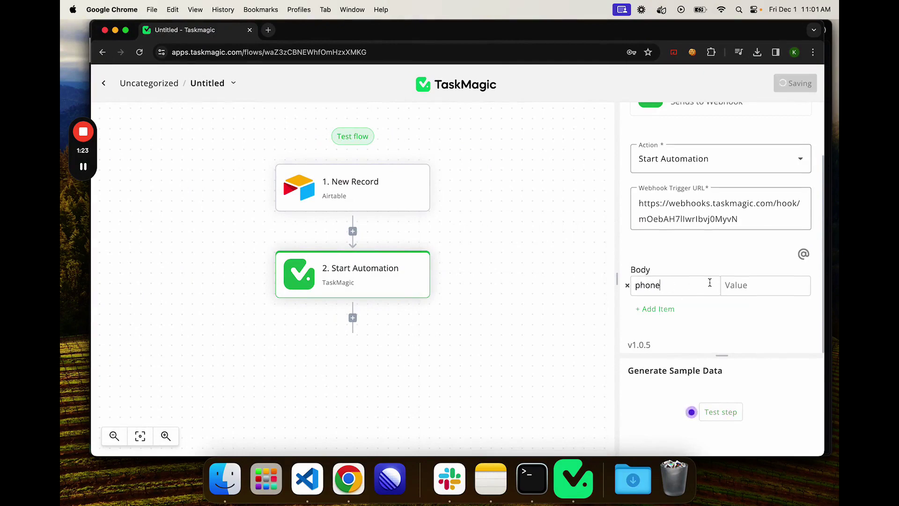
{"action": "type", "text": "one"}
{"action": "left_click", "coordinate": [740, 284]}
{"action": "left_click", "coordinate": [514, 284]}
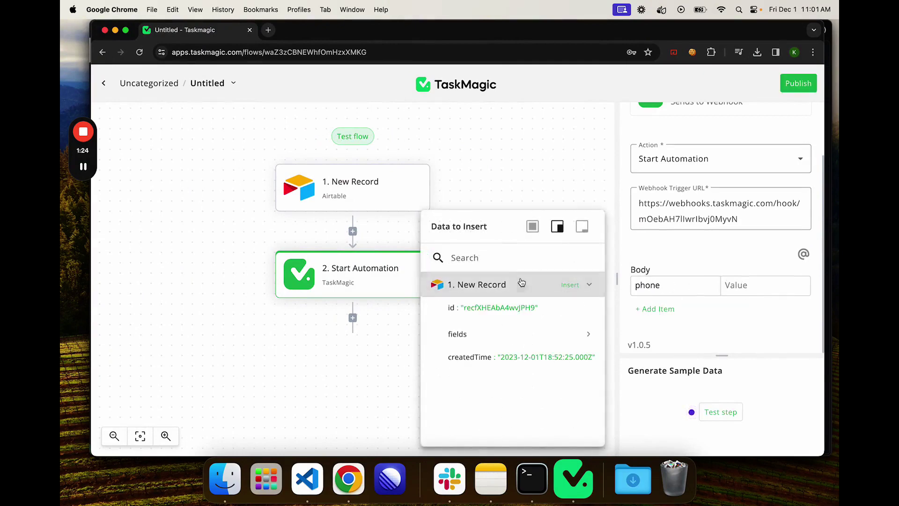
{"action": "left_click", "coordinate": [494, 335]}
{"action": "left_click", "coordinate": [541, 357]}
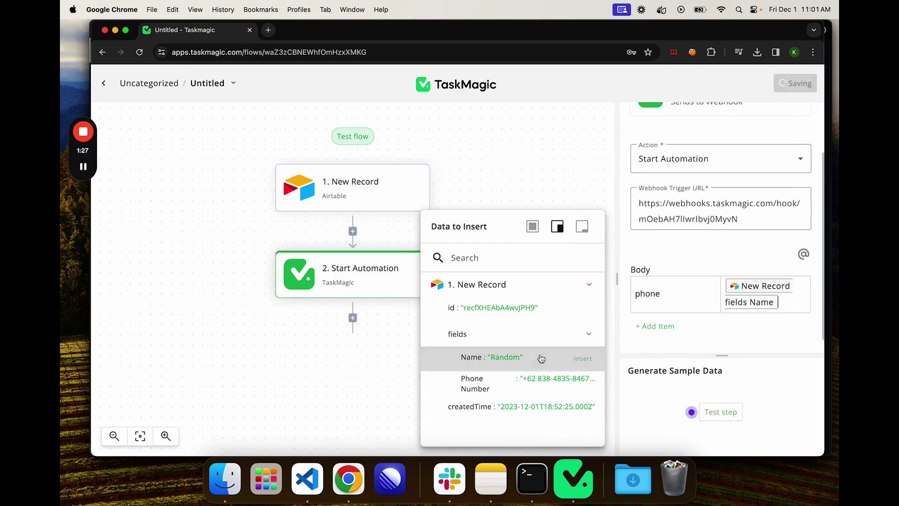
{"action": "left_click", "coordinate": [657, 326]}
{"action": "type", "text": "n"}
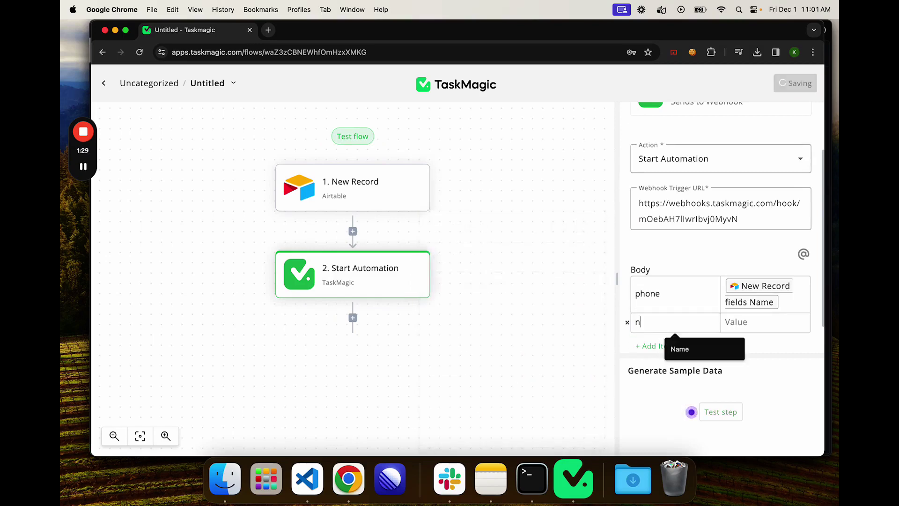
{"action": "type", "text": "ame"}
{"action": "left_click", "coordinate": [750, 321]}
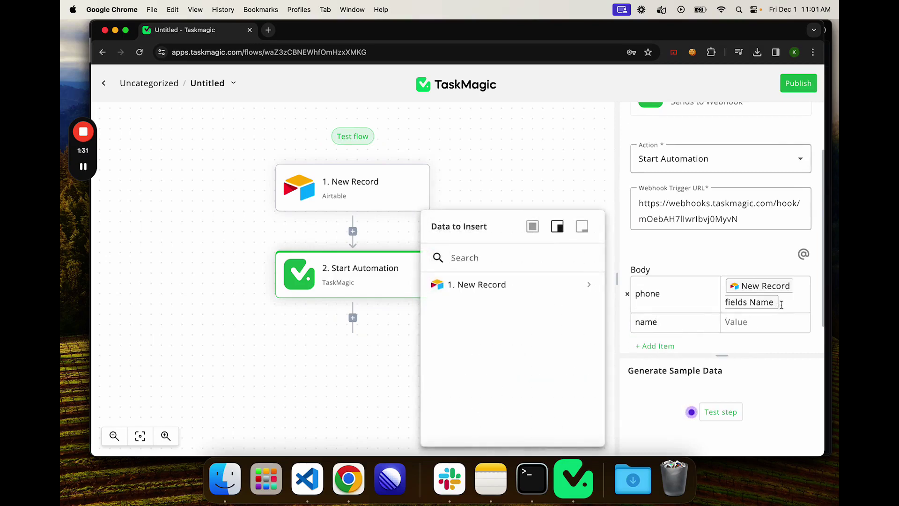
Step: Rename the keys to name and phone, map phone to Phone Number, and test the step
{"action": "double_click", "coordinate": [648, 293]}
{"action": "type", "text": "name"}
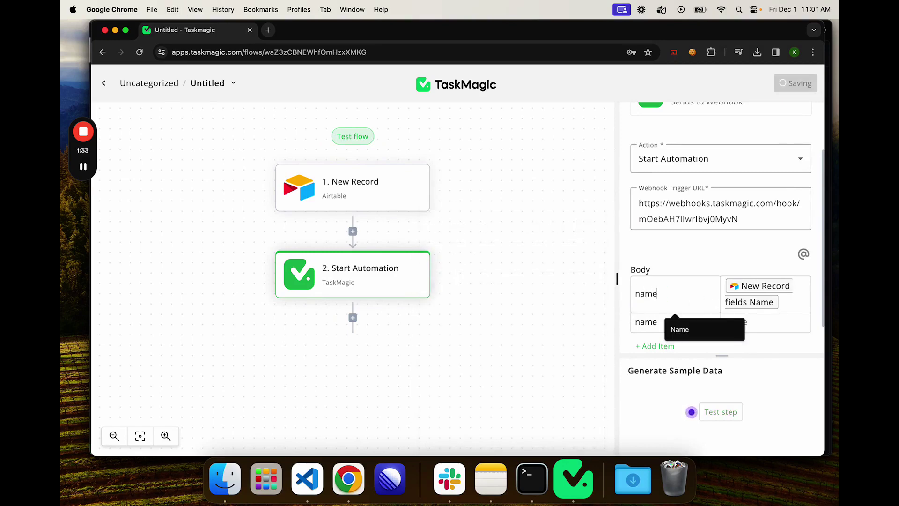
{"action": "double_click", "coordinate": [653, 319]}
{"action": "type", "text": "phone"}
{"action": "left_click", "coordinate": [739, 323]}
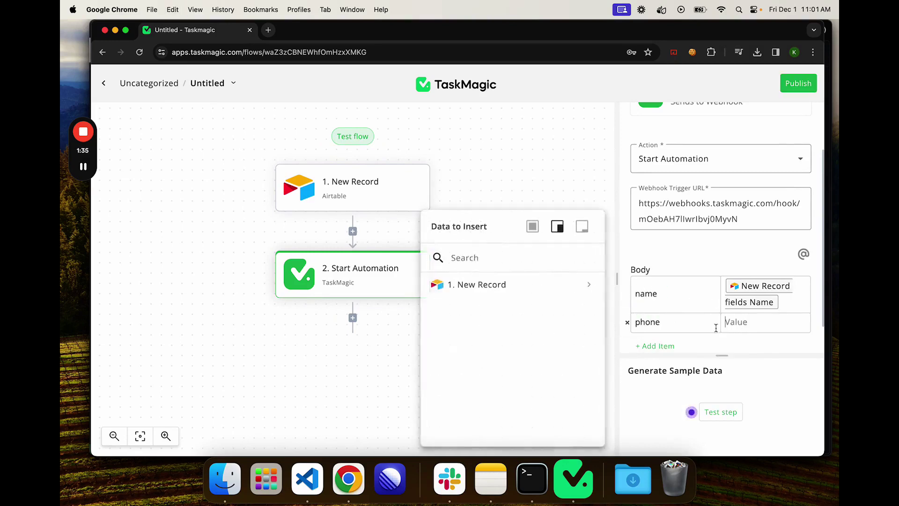
{"action": "left_click", "coordinate": [542, 285]}
{"action": "left_click", "coordinate": [507, 334]}
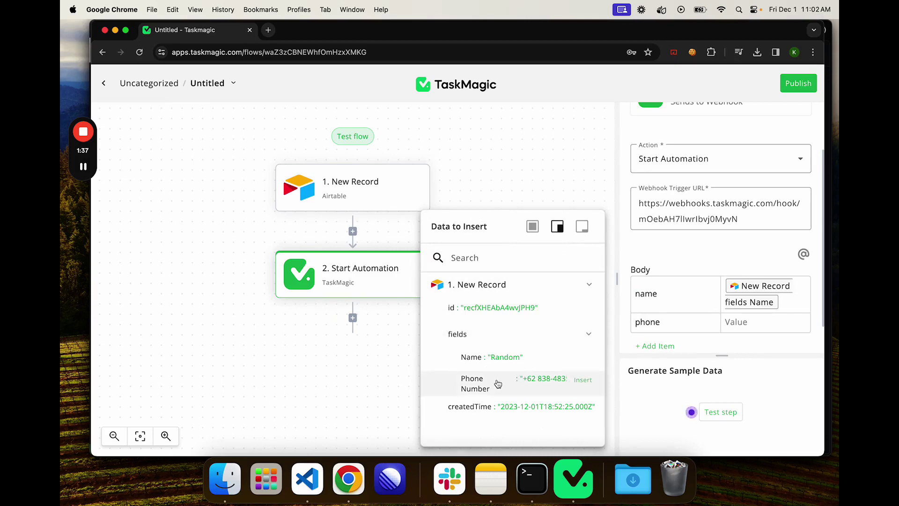
{"action": "left_click", "coordinate": [562, 383]}
{"action": "scroll", "coordinate": [776, 292], "scroll_direction": "down", "scroll_amount": 2}
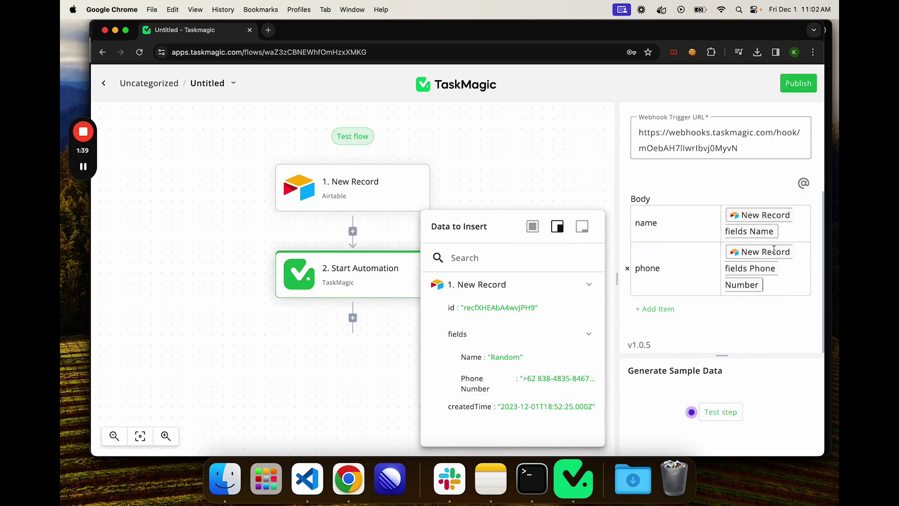
{"action": "left_click", "coordinate": [353, 368]}
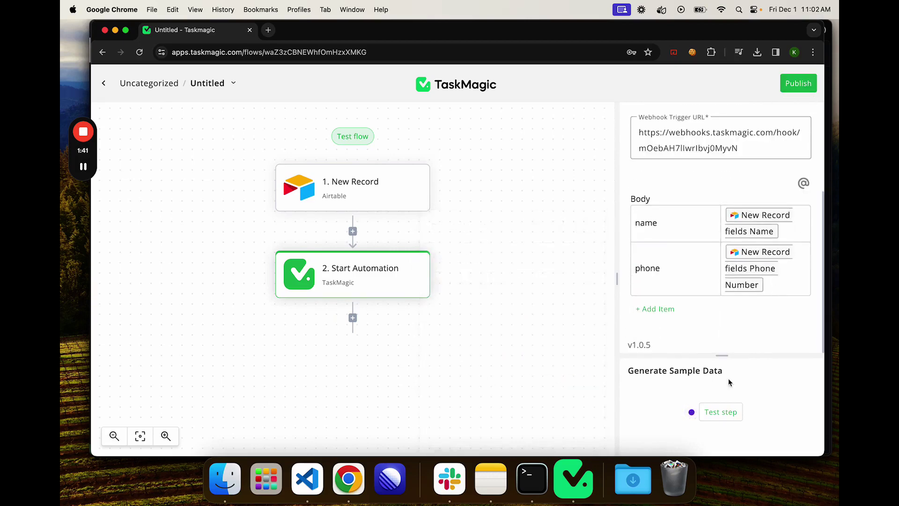
{"action": "left_click", "coordinate": [720, 411]}
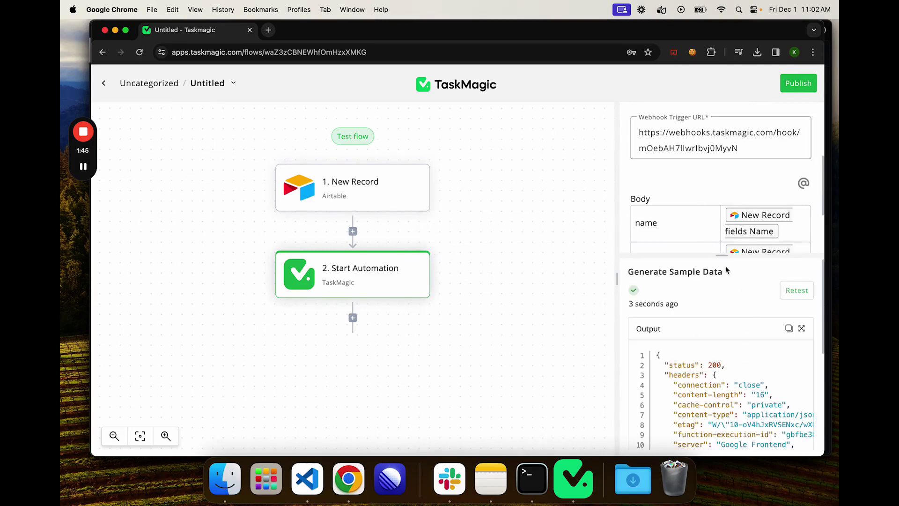
Step: Save the webhook trigger using the first received event as sample data
{"action": "left_click", "coordinate": [573, 478]}
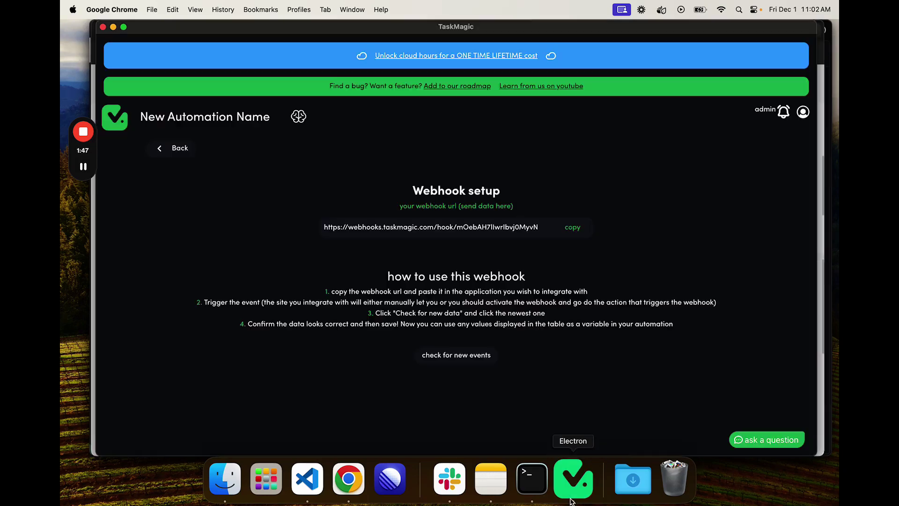
{"action": "left_click_drag", "start_coordinate": [604, 30], "coordinate": [598, 30]}
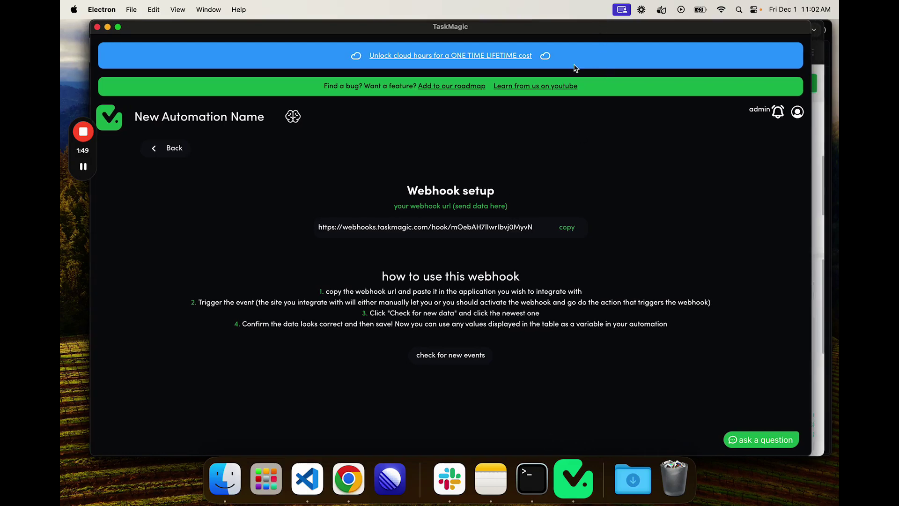
{"action": "left_click", "coordinate": [447, 358]}
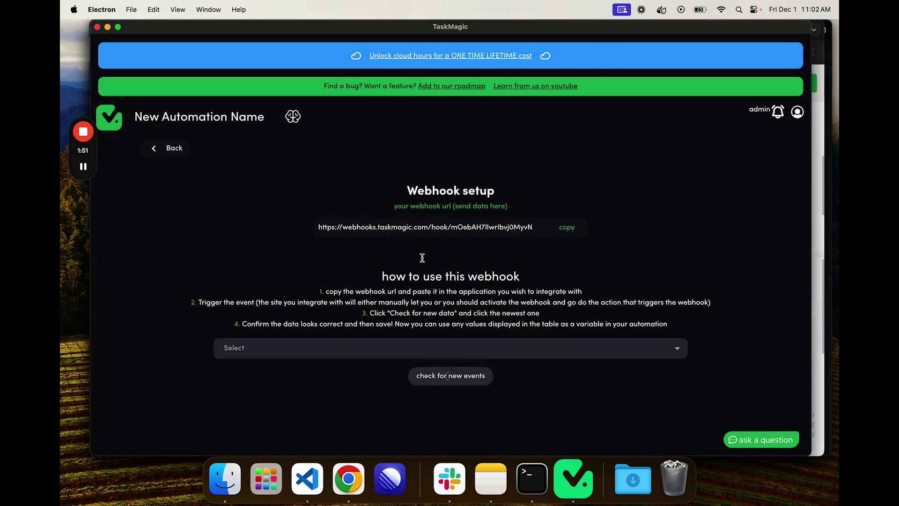
{"action": "scroll", "coordinate": [448, 358], "scroll_direction": "down", "scroll_amount": 1}
{"action": "left_click", "coordinate": [381, 341]}
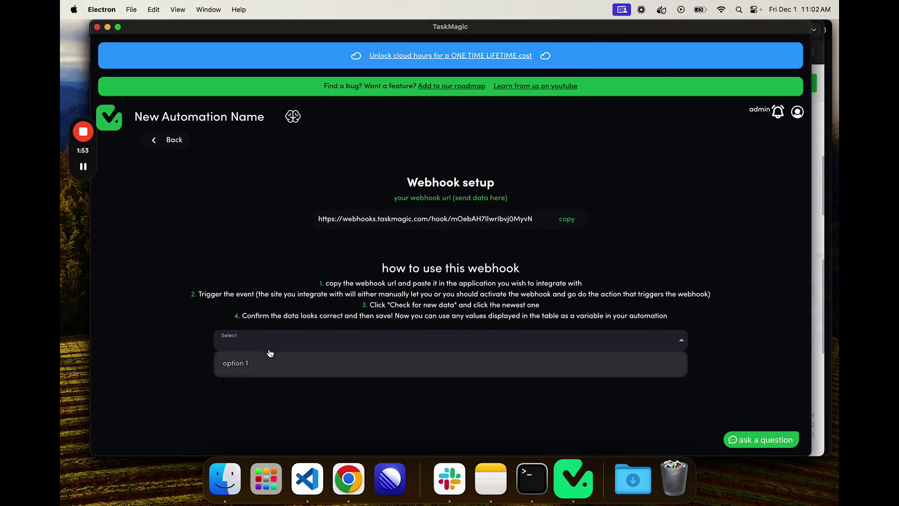
{"action": "left_click", "coordinate": [257, 363]}
{"action": "scroll", "coordinate": [384, 327], "scroll_direction": "down", "scroll_amount": 1}
{"action": "scroll", "coordinate": [385, 327], "scroll_direction": "down", "scroll_amount": 1}
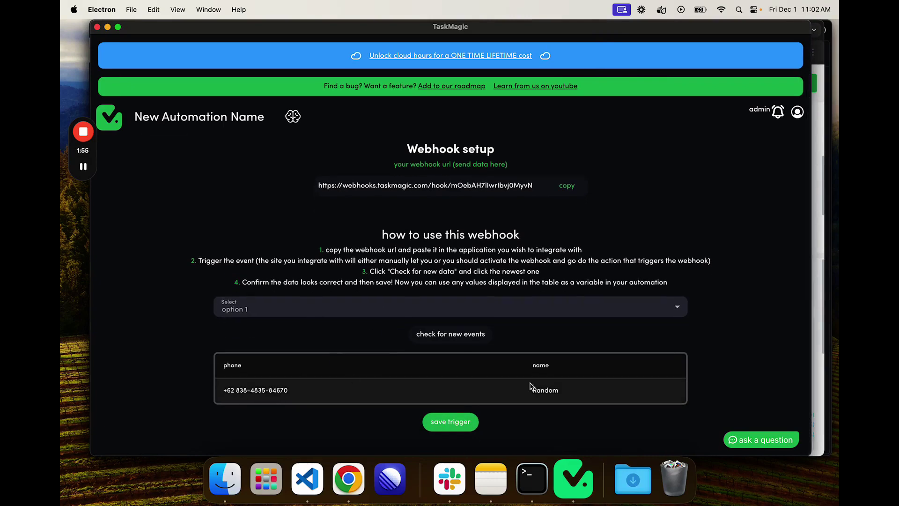
{"action": "left_click", "coordinate": [445, 424]}
{"action": "scroll", "coordinate": [436, 286], "scroll_direction": "down", "scroll_amount": 5}
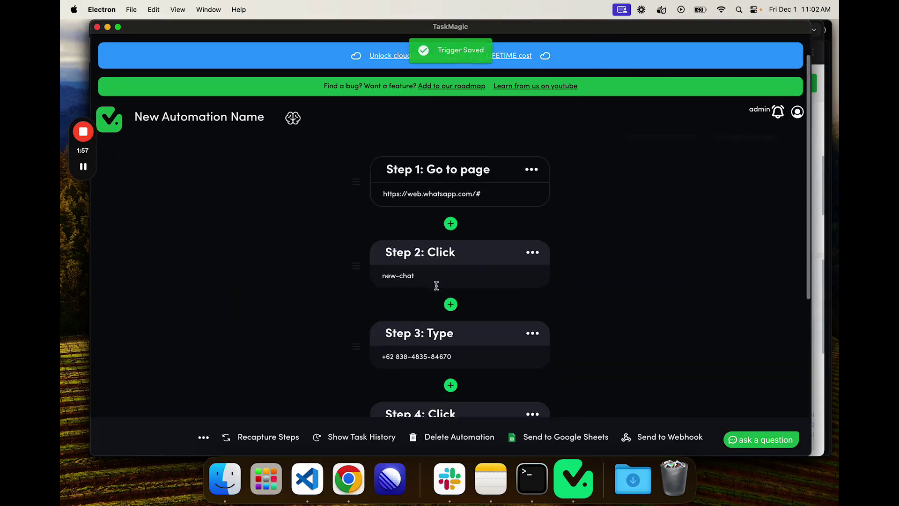
{"action": "scroll", "coordinate": [437, 288], "scroll_direction": "down", "scroll_amount": 1}
{"action": "left_click", "coordinate": [434, 219]}
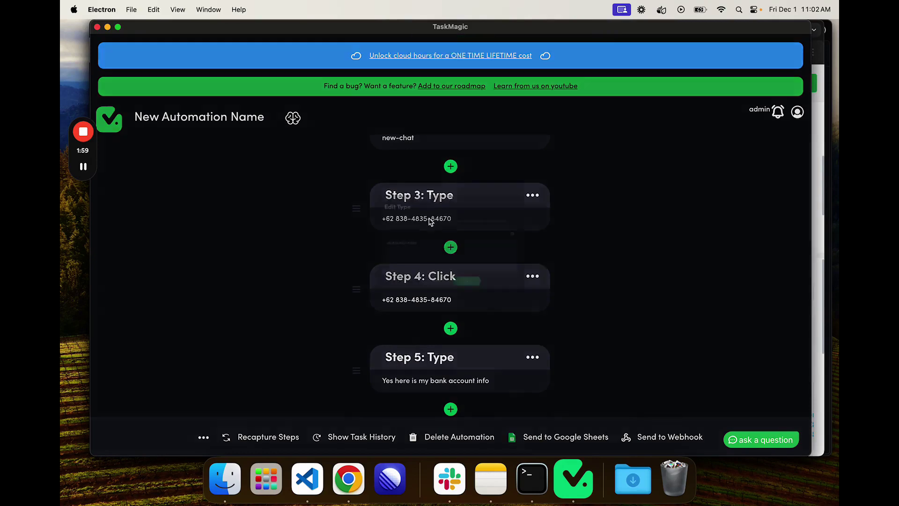
{"action": "key", "text": "super+a"}
{"action": "key", "text": "BackSpace"}
{"action": "left_click", "coordinate": [590, 219]}
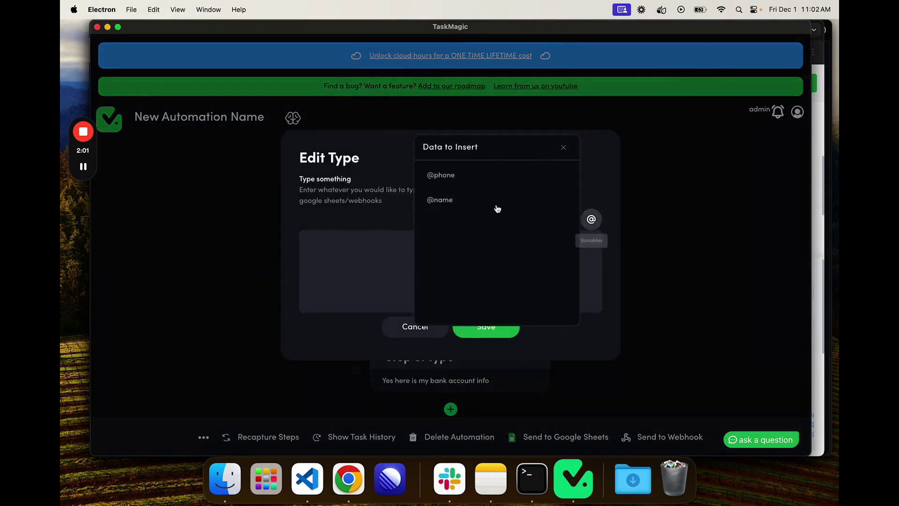
{"action": "left_click", "coordinate": [467, 177]}
{"action": "left_click", "coordinate": [484, 325]}
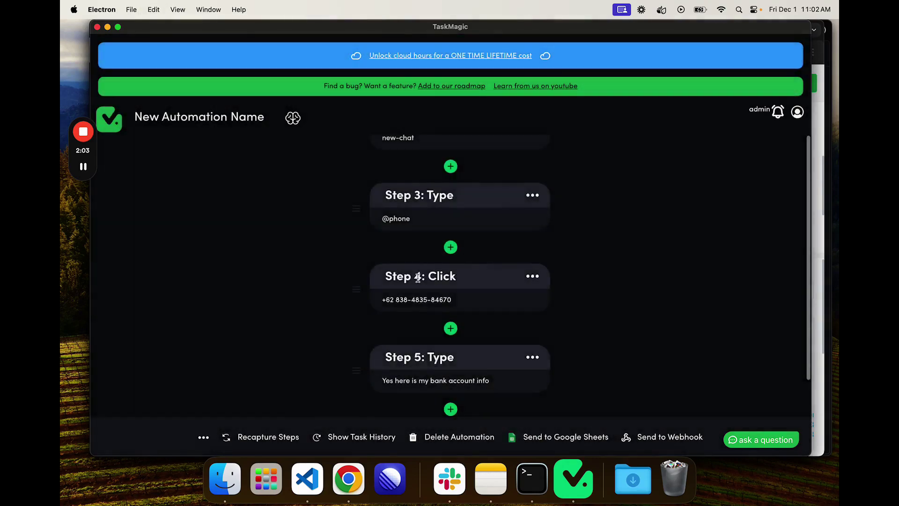
{"action": "scroll", "coordinate": [432, 265], "scroll_direction": "down", "scroll_amount": 3}
{"action": "left_click", "coordinate": [432, 265]}
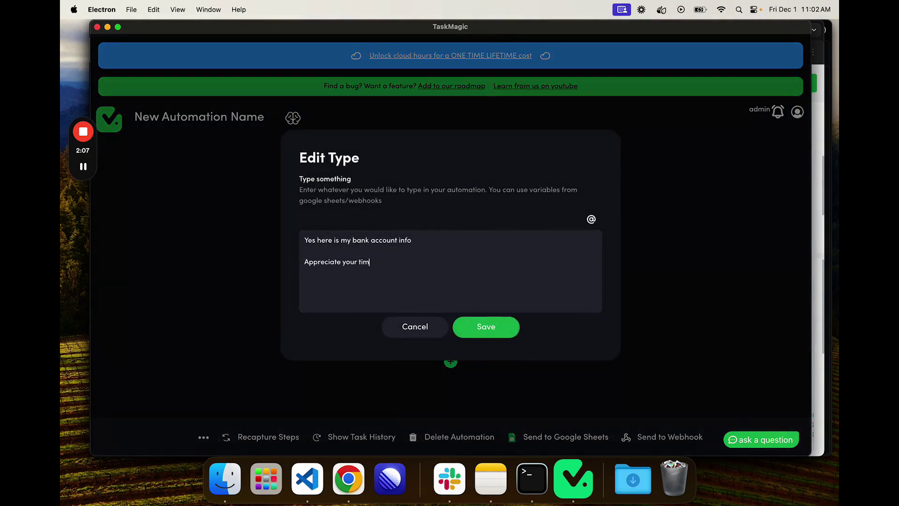
{"action": "left_click", "coordinate": [591, 219]}
{"action": "left_click", "coordinate": [500, 195]}
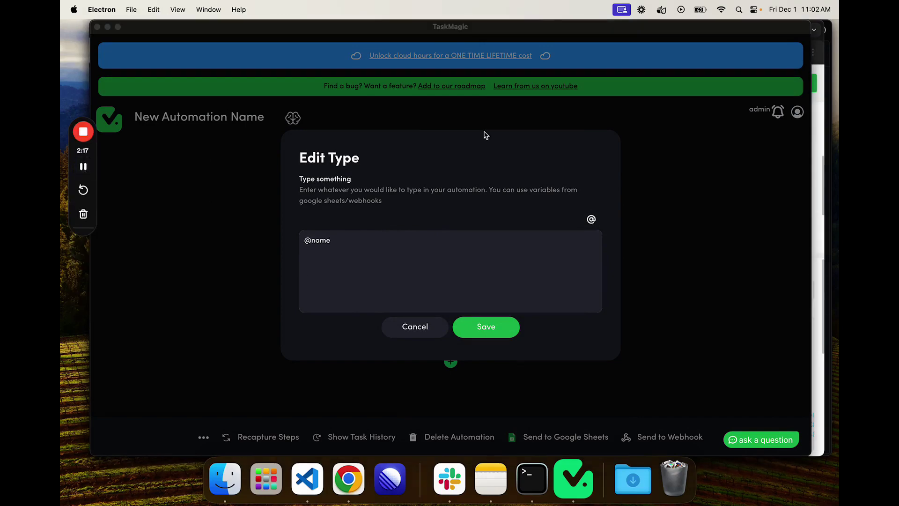
{"action": "left_click", "coordinate": [557, 29]}
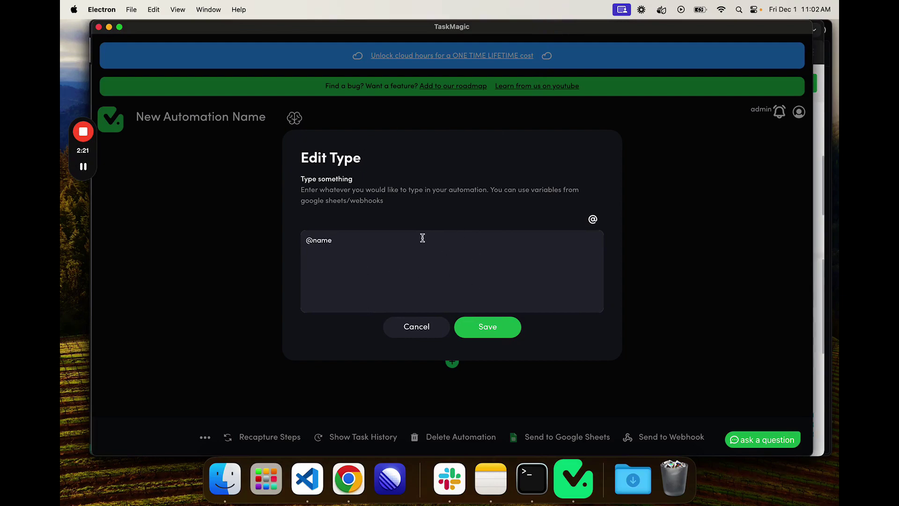
{"action": "left_click_drag", "start_coordinate": [370, 245], "coordinate": [257, 232]}
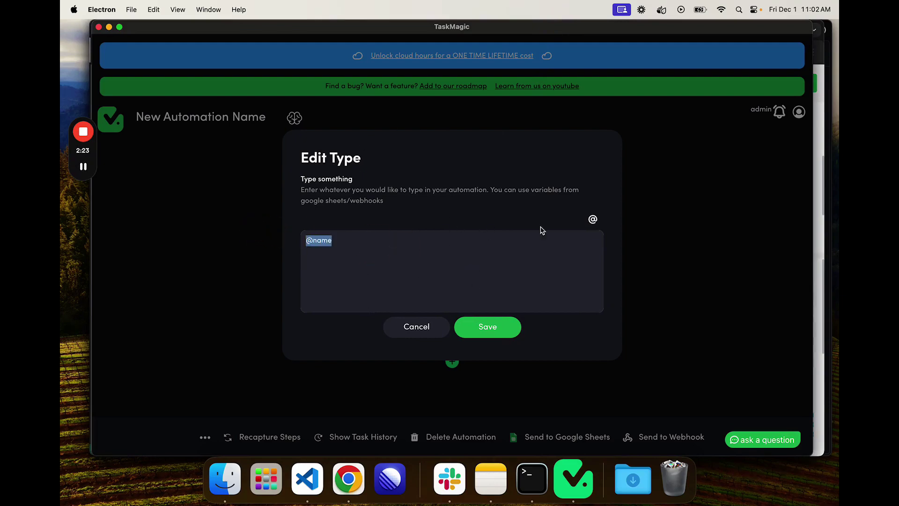